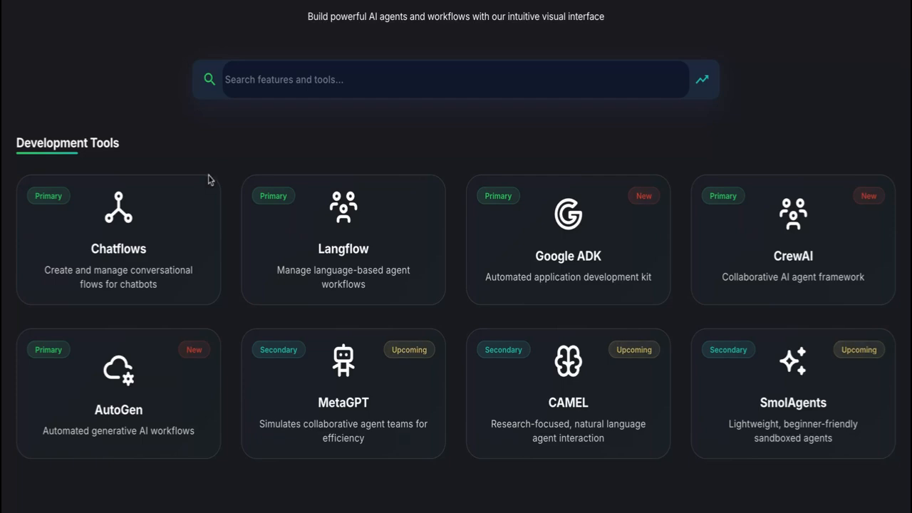
Step: Create a new chatflow and save it under the name "customer support agent"
left_click(153, 212)
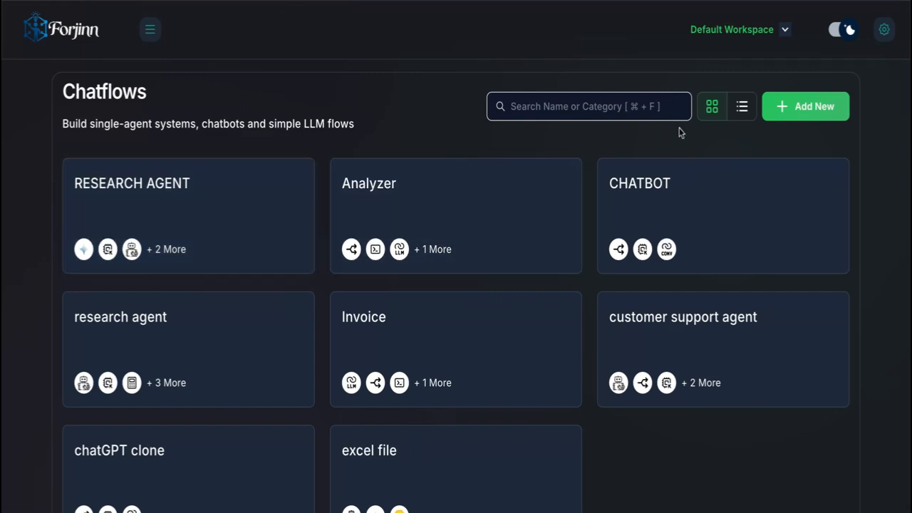
left_click(794, 112)
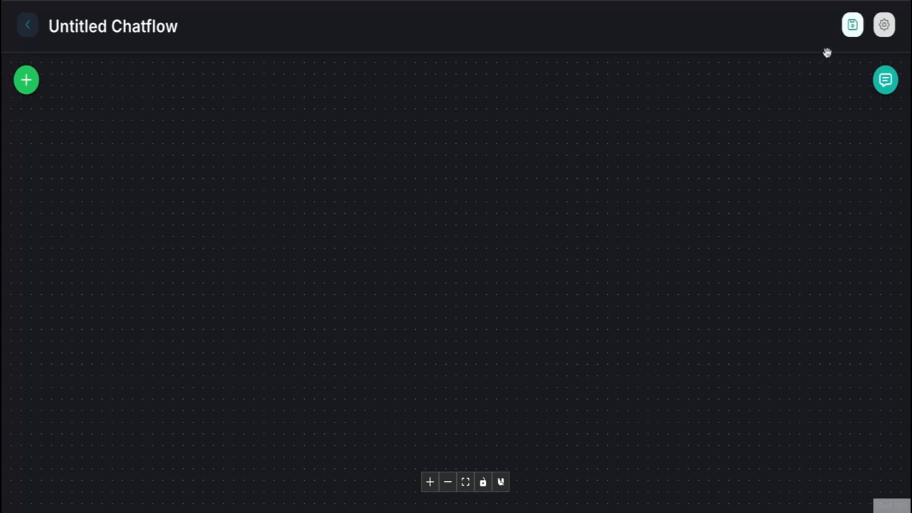
left_click(852, 27)
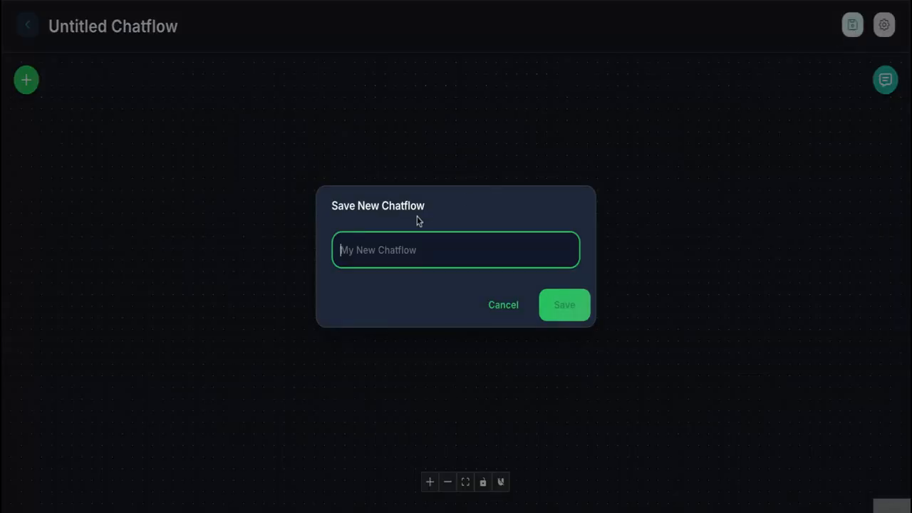
type("C")
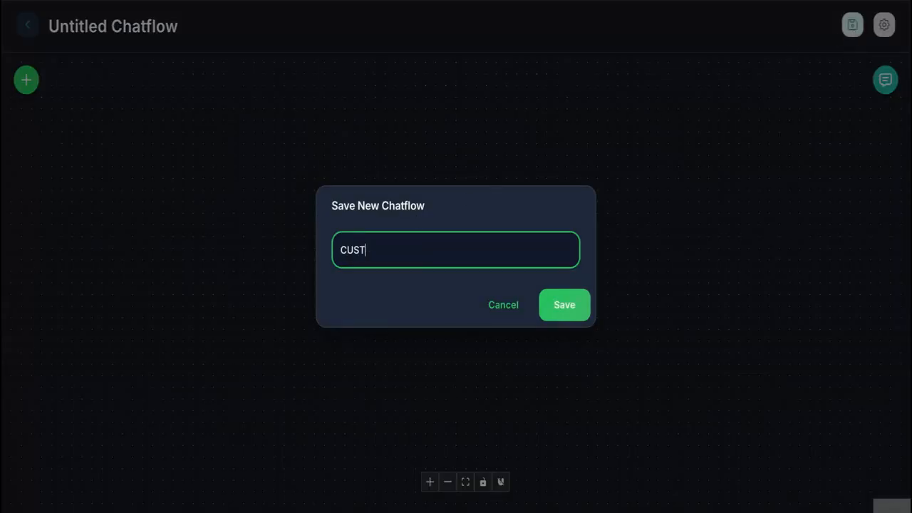
type("UST")
left_click(449, 268)
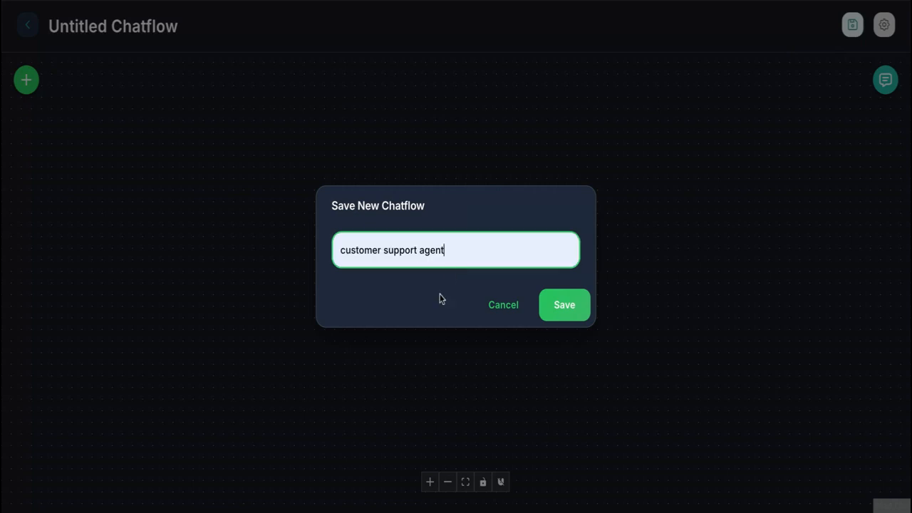
left_click(563, 307)
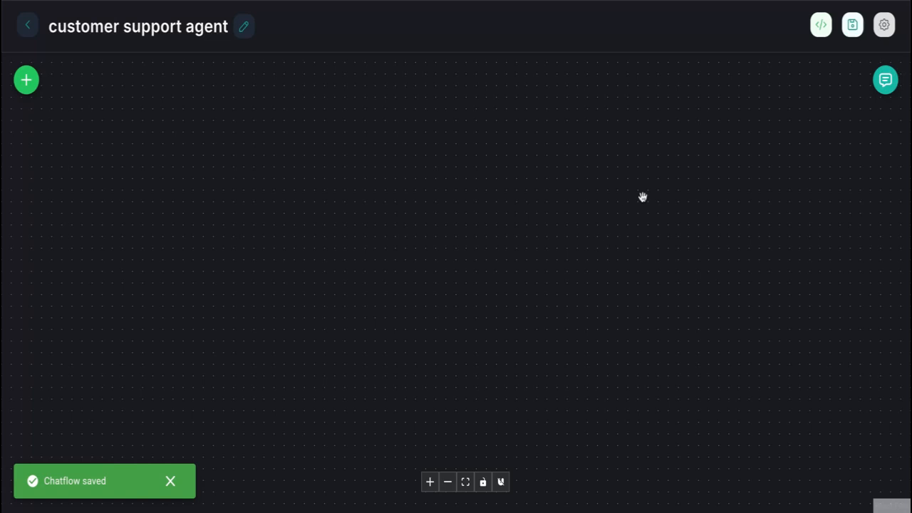
Step: Add a ChatOpenRouter node from the LangChain chat models to the empty canvas
left_click(26, 80)
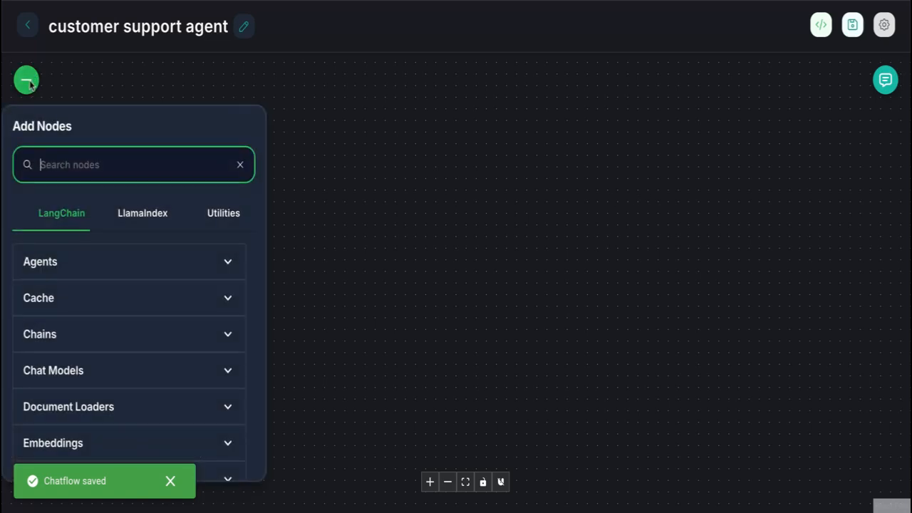
scroll(82, 309, "down", 1)
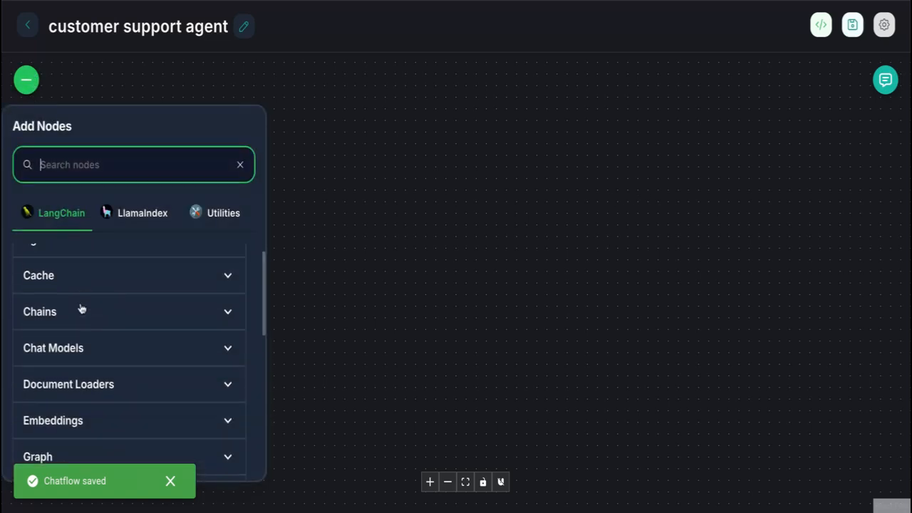
left_click(206, 341)
scroll(147, 407, "down", 2)
scroll(148, 406, "down", 10)
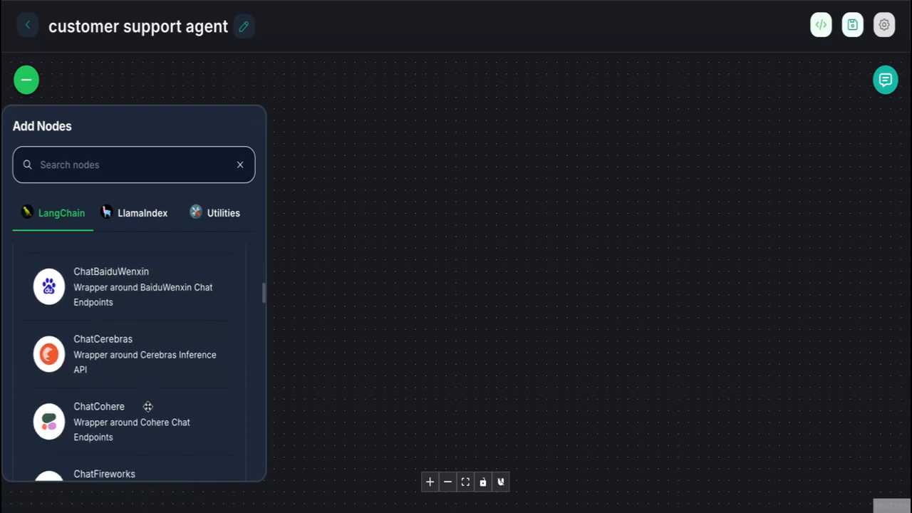
scroll(135, 363, "down", 3)
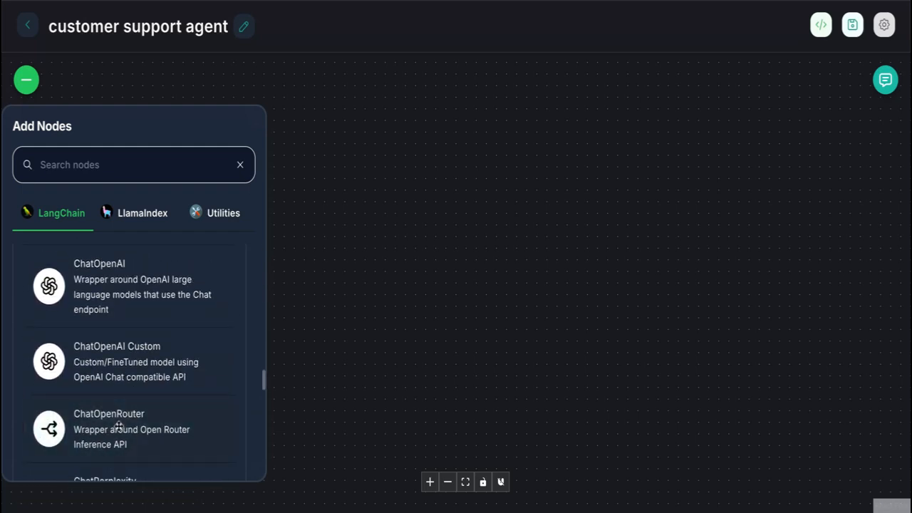
left_click_drag(118, 426, 179, 138)
Step: Configure the ChatOpenRouter node with the openrouterAPI credential, model name openai/gpt-oss-20b:free and temperature 0.2
left_click(294, 206)
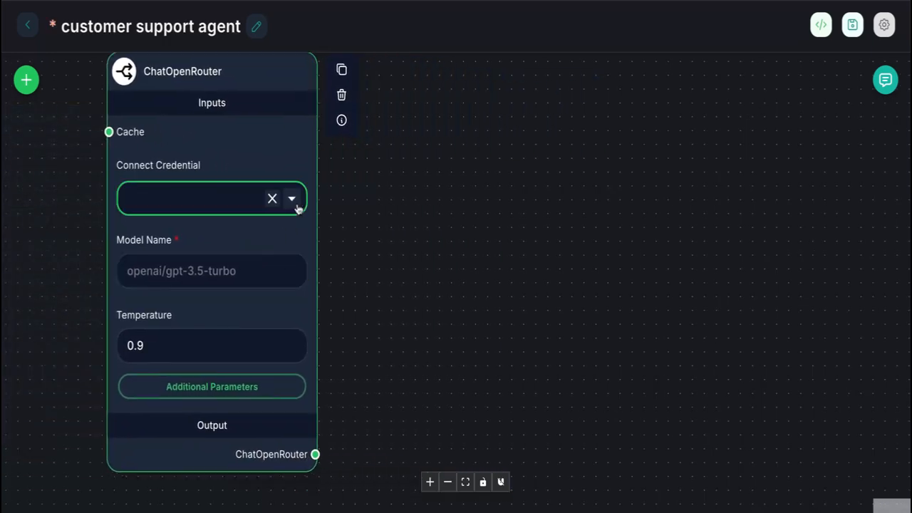
left_click(251, 235)
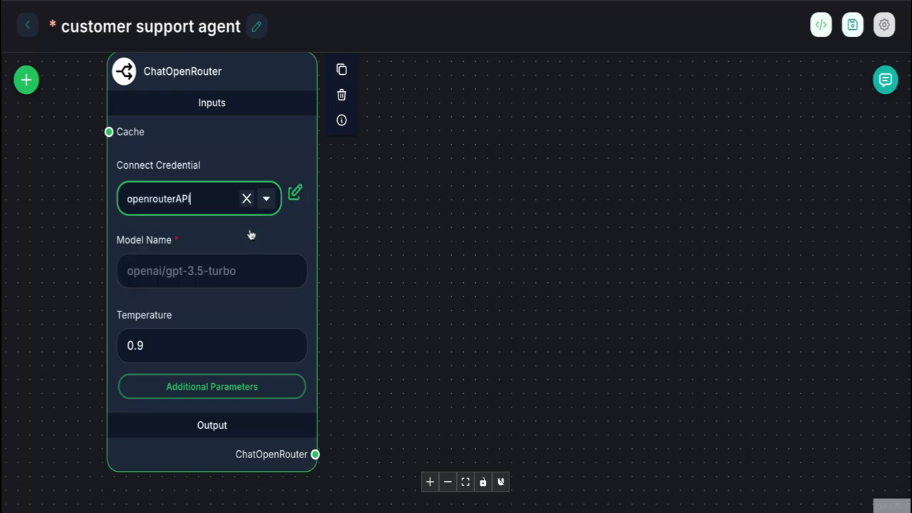
left_click(235, 273)
key("ctrl+v")
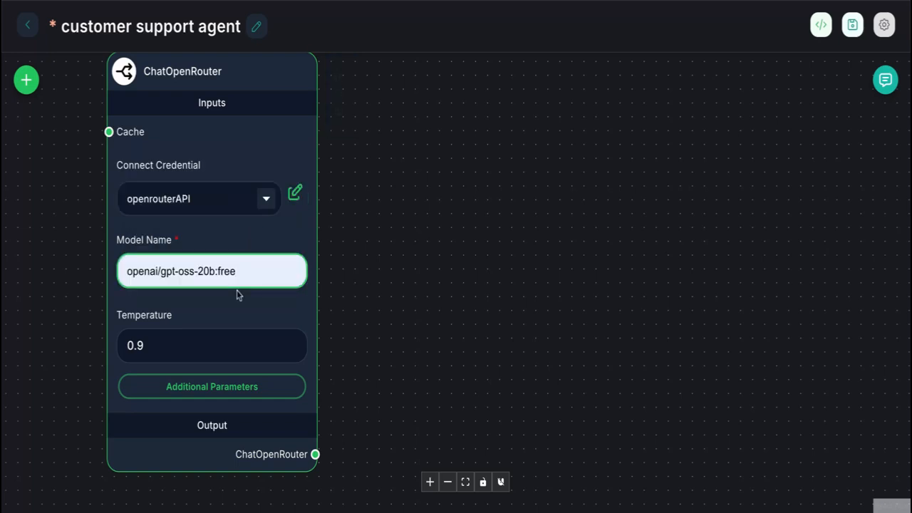
left_click(237, 303)
left_click(179, 345)
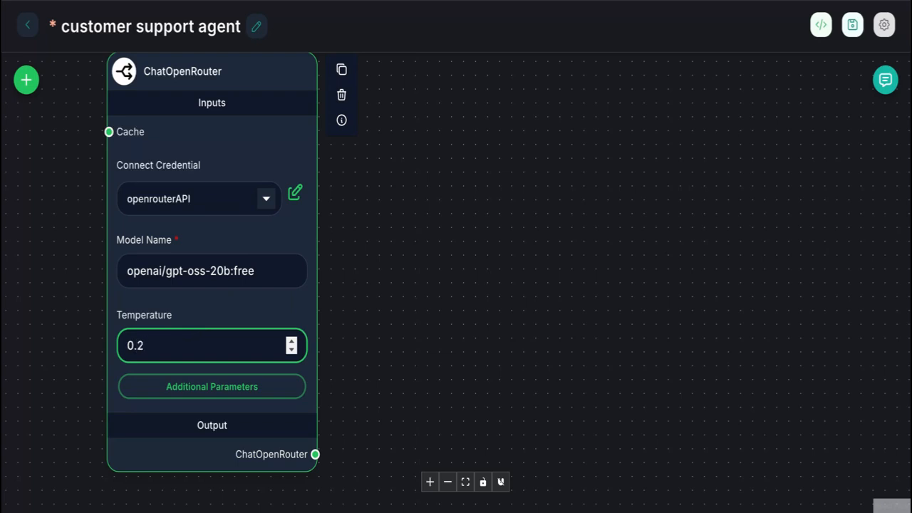
type("0.2")
left_click(104, 238)
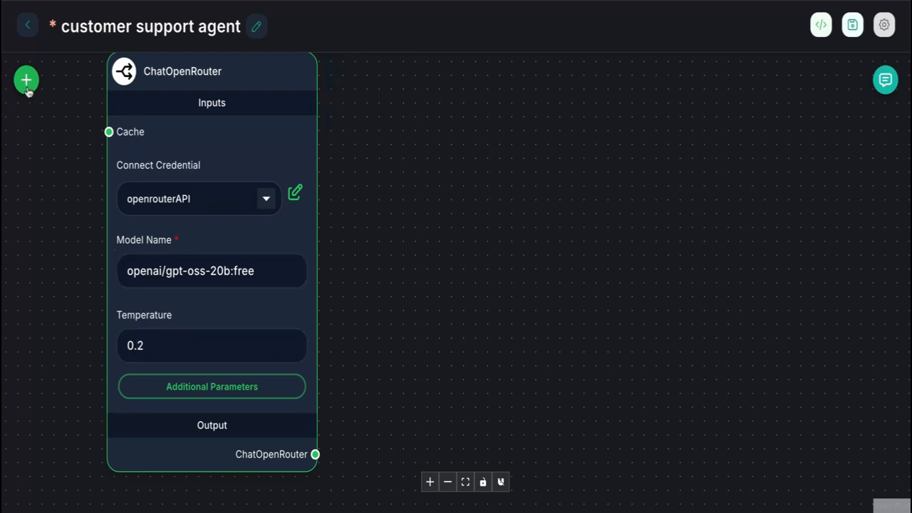
Step: Add a Tool Agent node from the LangChain agents beside the ChatOpenRouter node
left_click(26, 82)
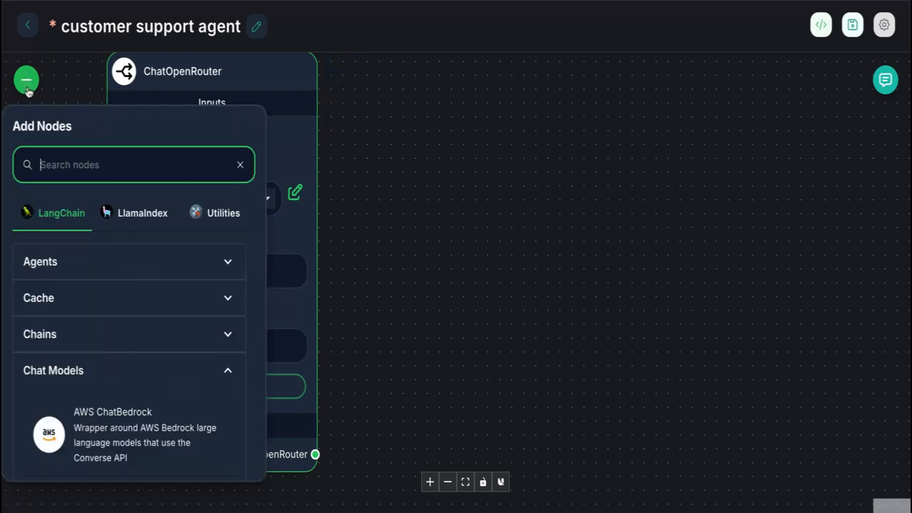
left_click(229, 370)
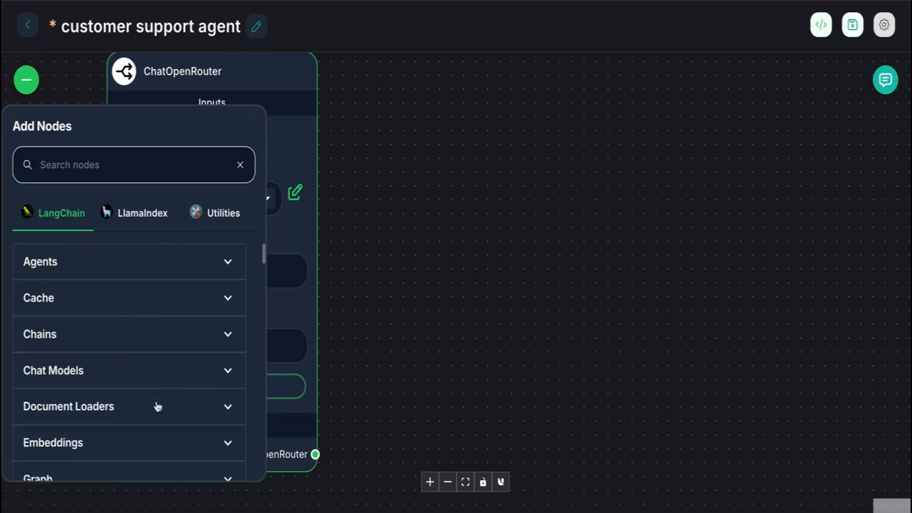
scroll(155, 409, "down", 3)
scroll(154, 407, "down", 4)
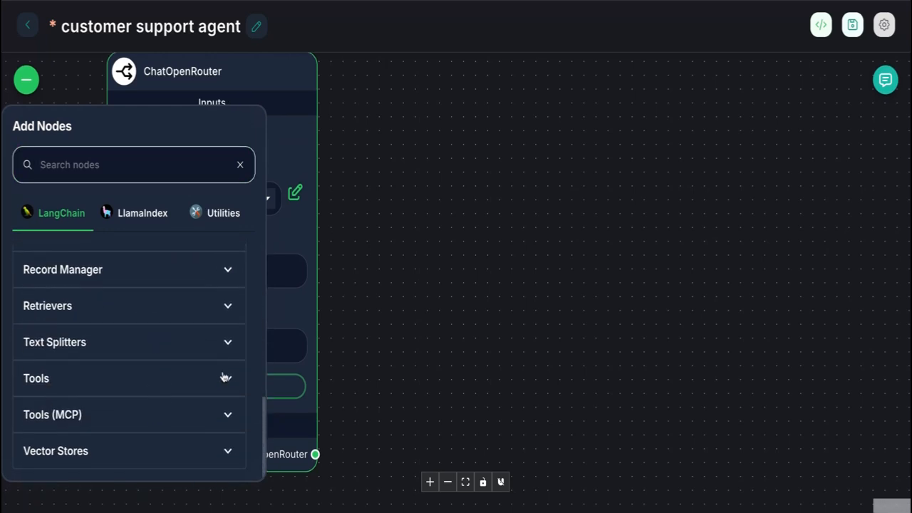
scroll(227, 321, "up", 8)
left_click(230, 260)
scroll(138, 356, "down", 8)
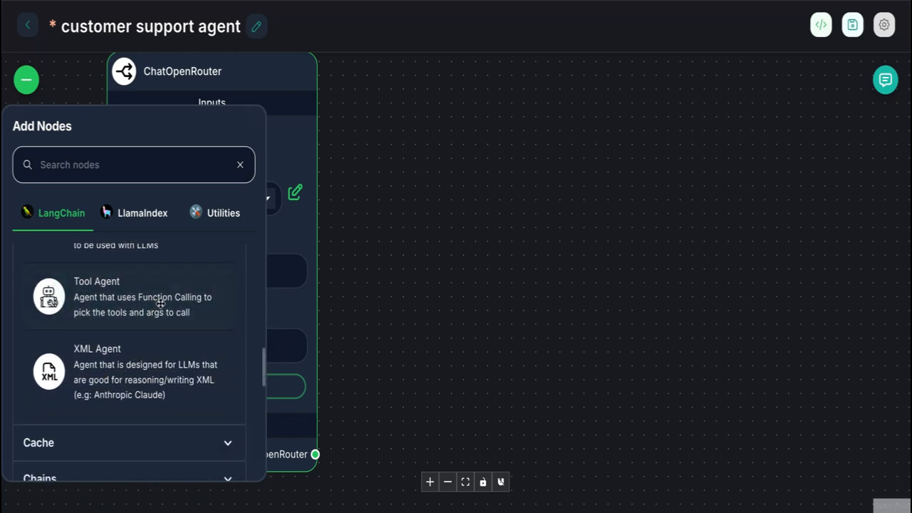
left_click_drag(161, 303, 459, 119)
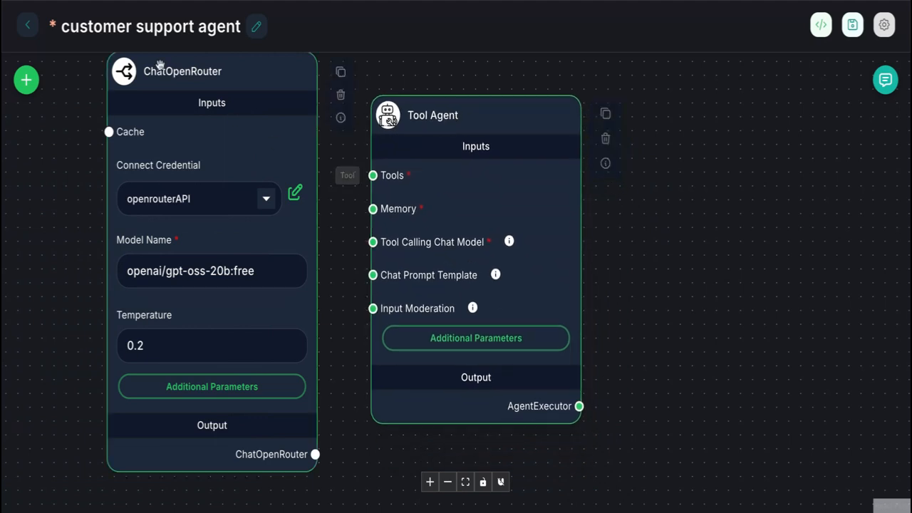
Step: Add a Buffer Window Memory node from the LangChain memory nodes beside the Tool Agent node
double_click(29, 83)
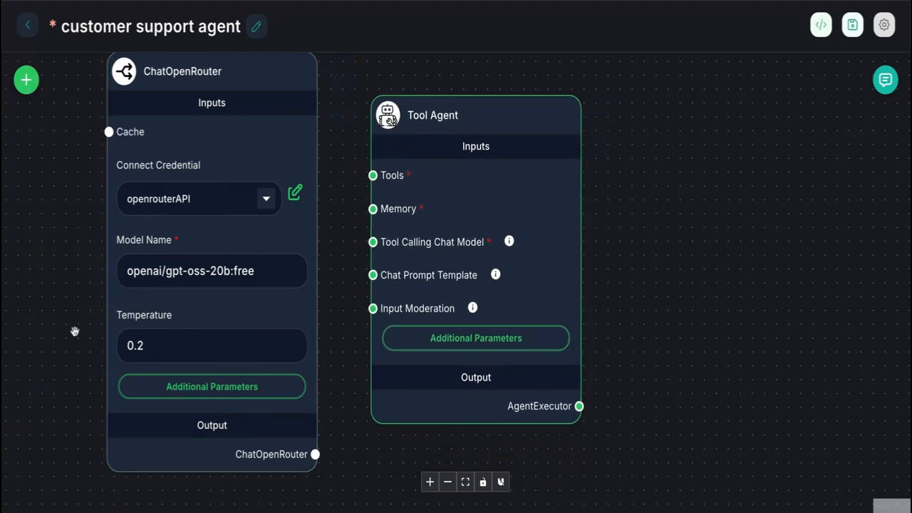
left_click(26, 85)
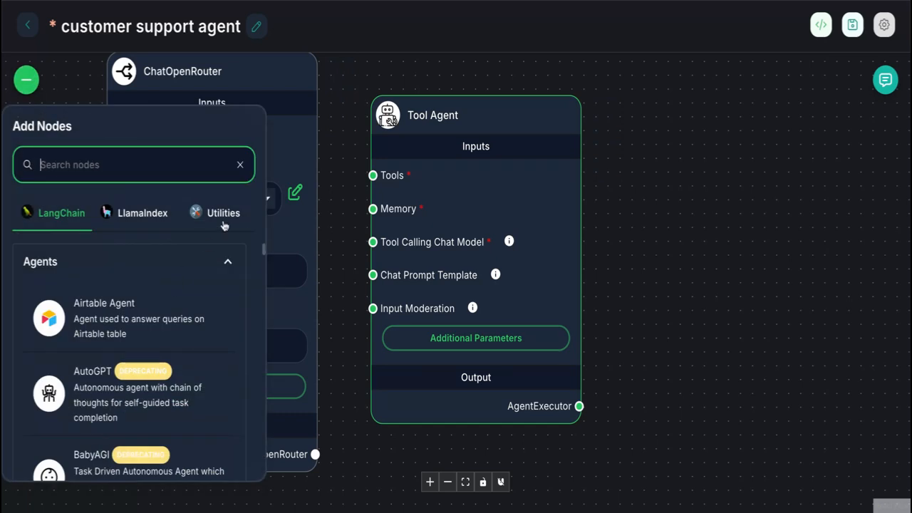
left_click(227, 263)
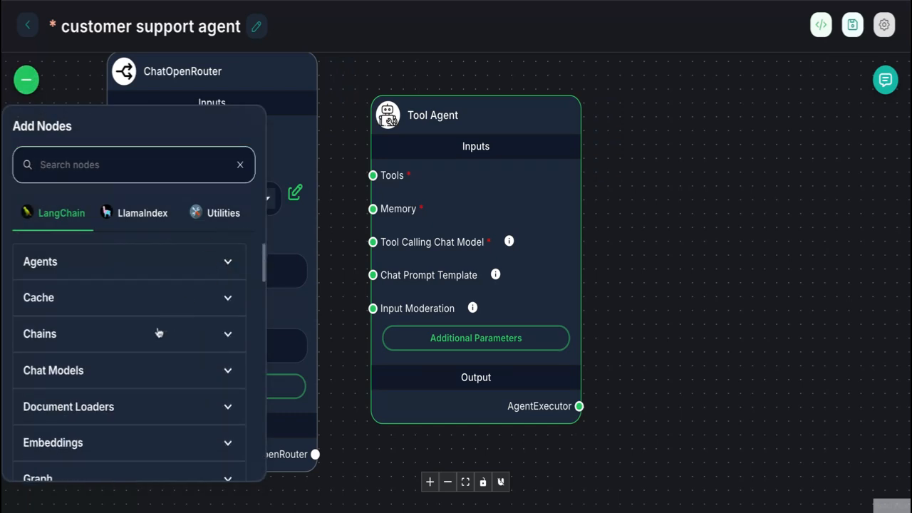
scroll(157, 333, "down", 5)
left_click(228, 334)
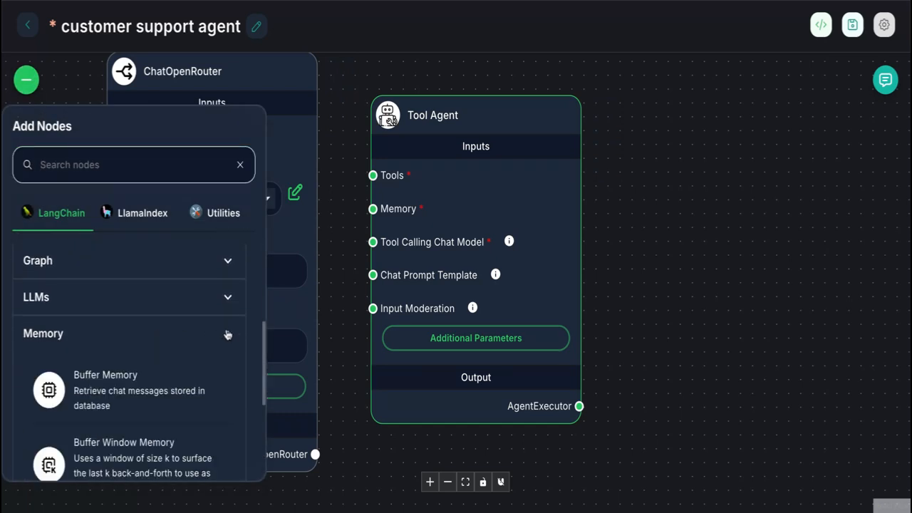
scroll(132, 389, "down", 2)
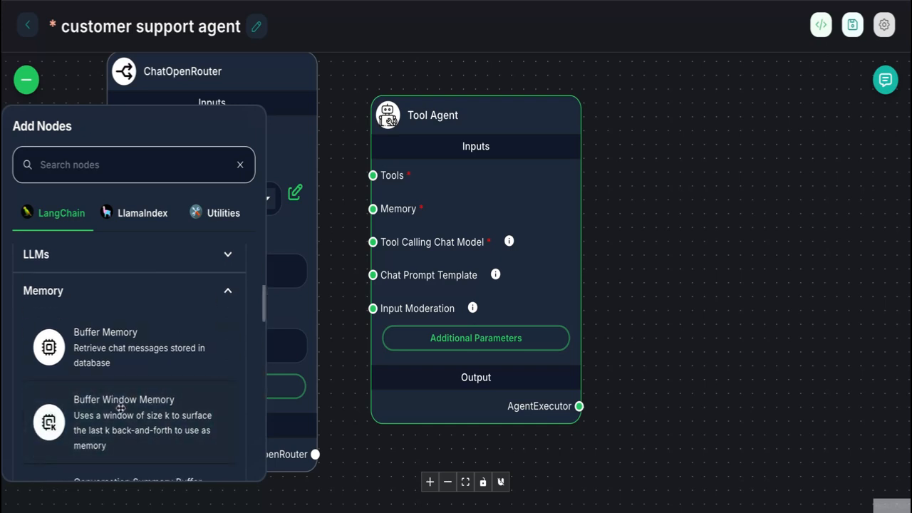
left_click(122, 407)
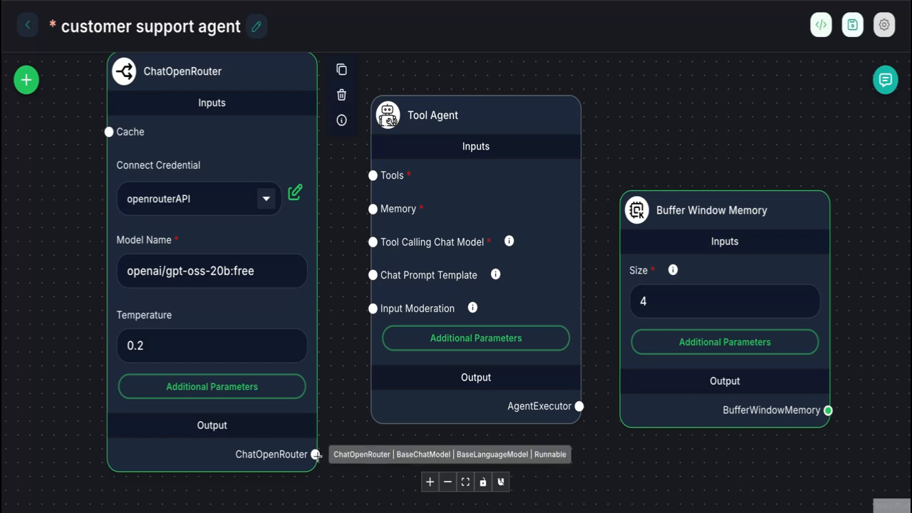
Step: Connect ChatOpenRouter to the Tool Agent's Tool Calling Chat Model input and BufferWindowMemory to its Memory input, and save the chatflow
left_click_drag(316, 454, 369, 246)
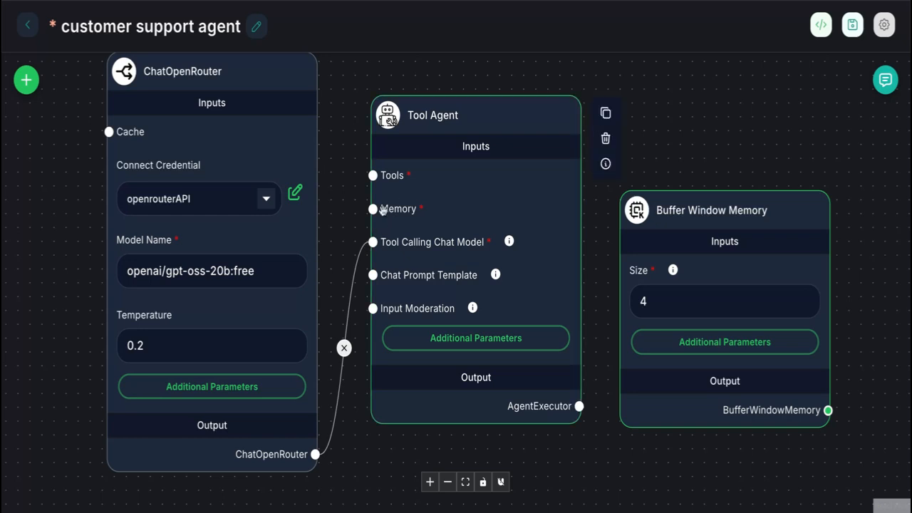
left_click_drag(373, 209, 831, 414)
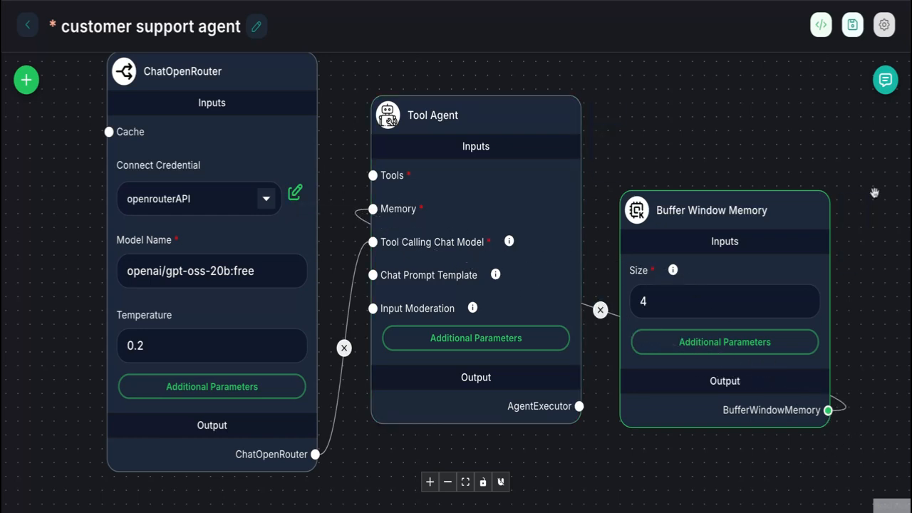
left_click(852, 28)
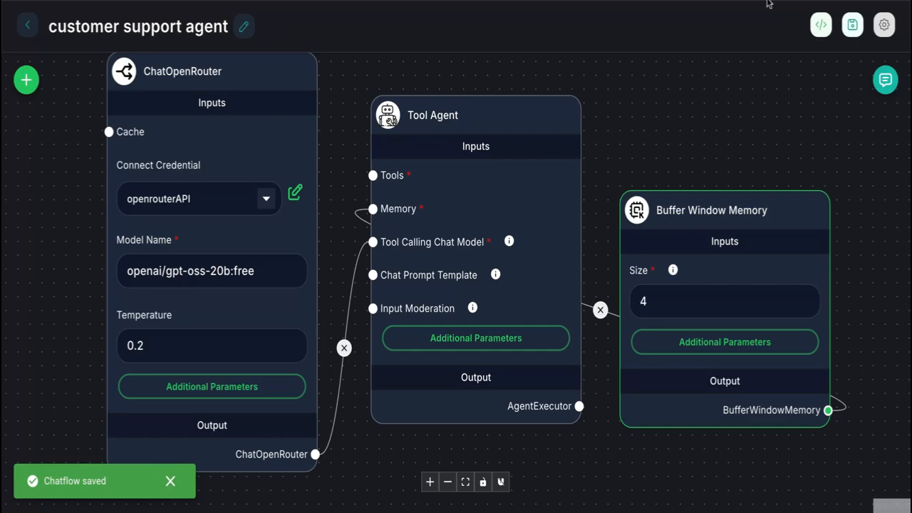
Step: Leave the chatflow canvas and open the Document Stores page of the workspace
left_click(20, 26)
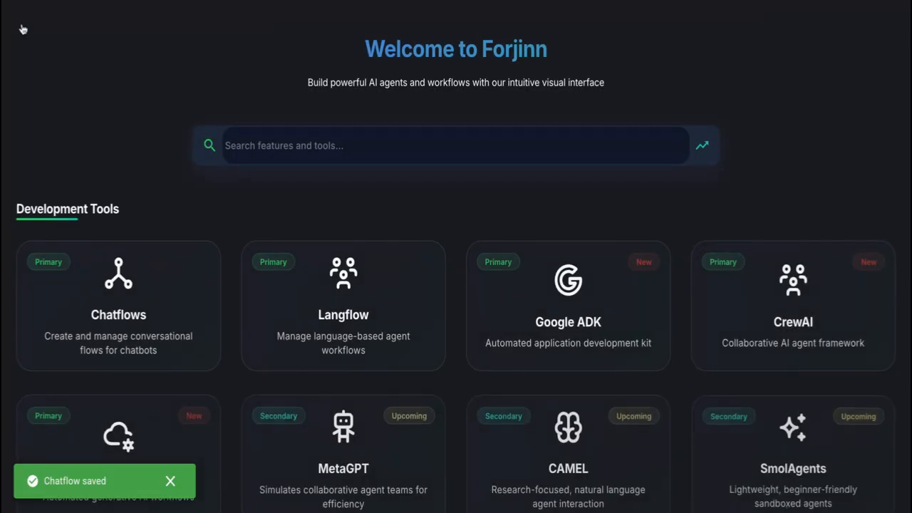
scroll(399, 379, "down", 3)
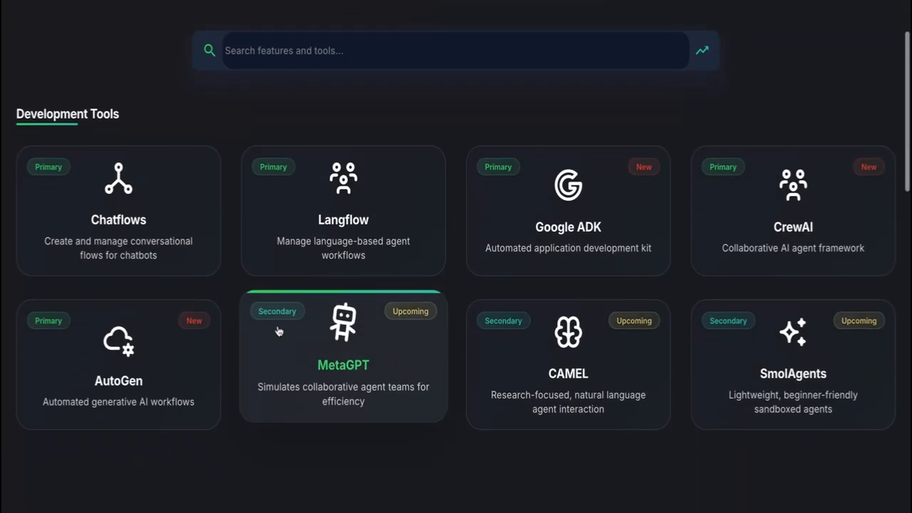
left_click(165, 244)
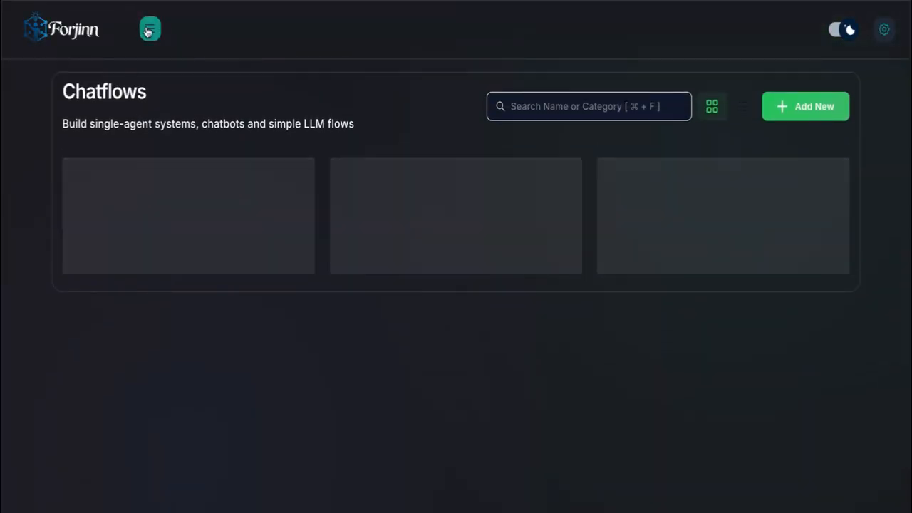
left_click(148, 30)
scroll(61, 350, "down", 4)
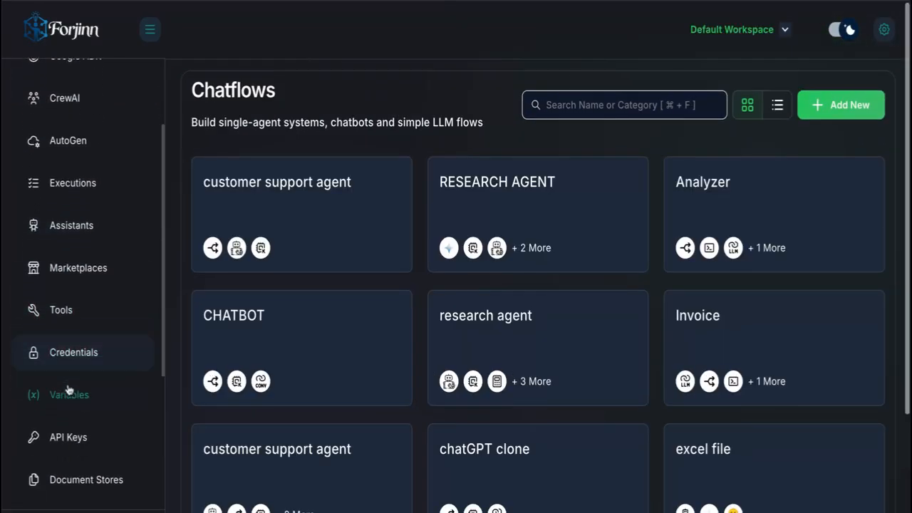
left_click(82, 340)
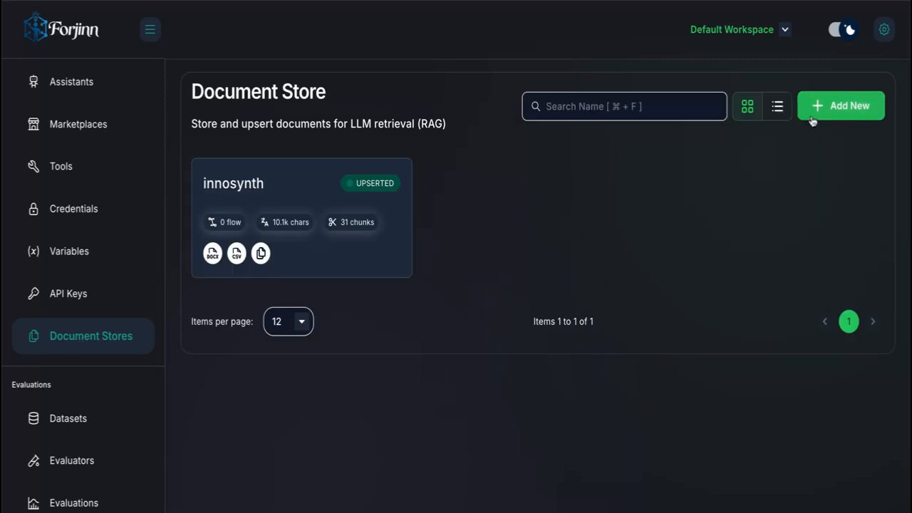
Step: Create a new document store named "oak and barrels"
left_click(837, 107)
left_click(326, 181)
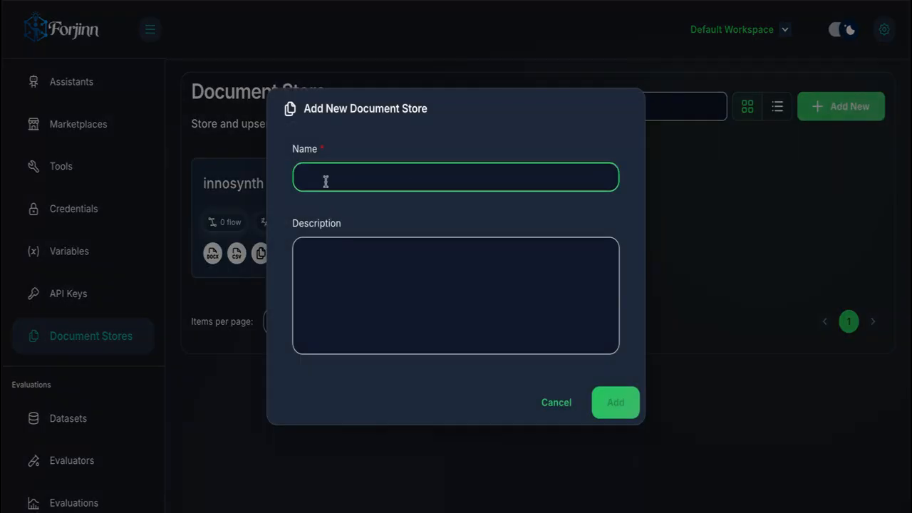
type("OAK")
key("BackSpace")
type("oak and barrels")
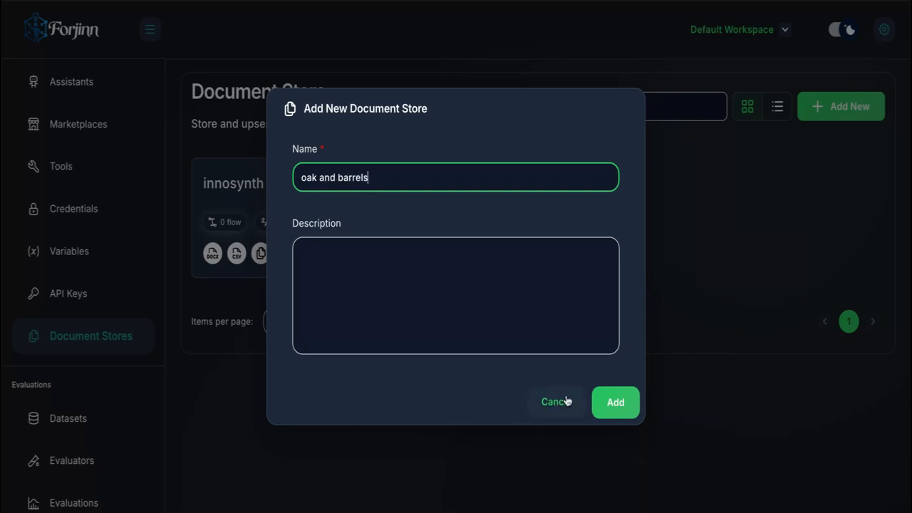
left_click(619, 400)
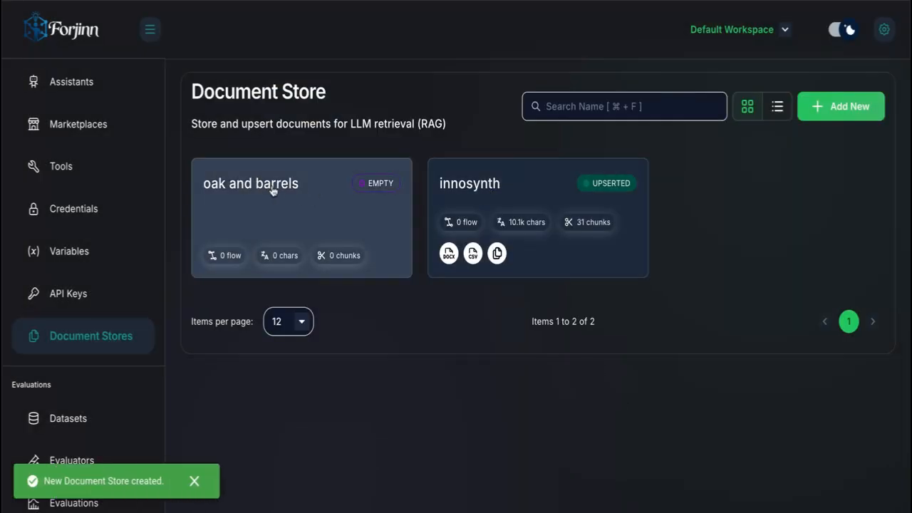
Step: Add a Docx File loader to the oak and barrels store and upload oak-and-barrel-qa.docx to it
left_click(272, 190)
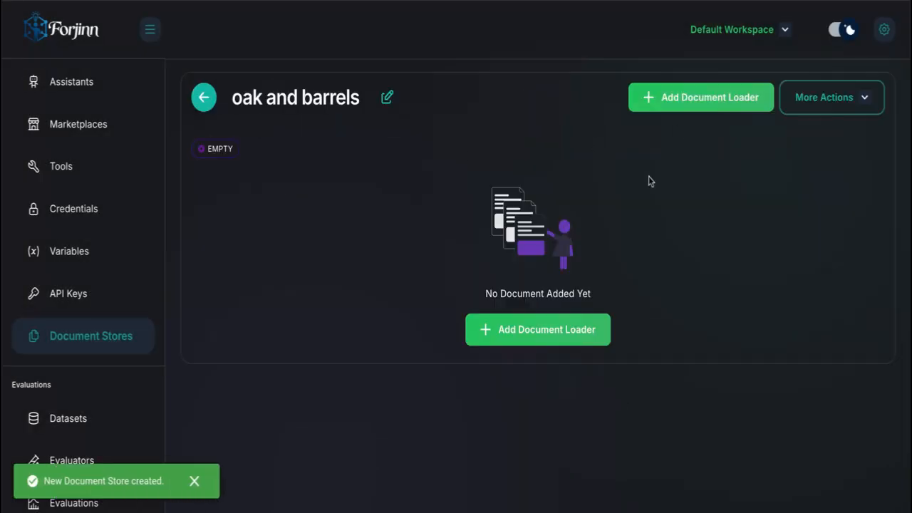
left_click(527, 338)
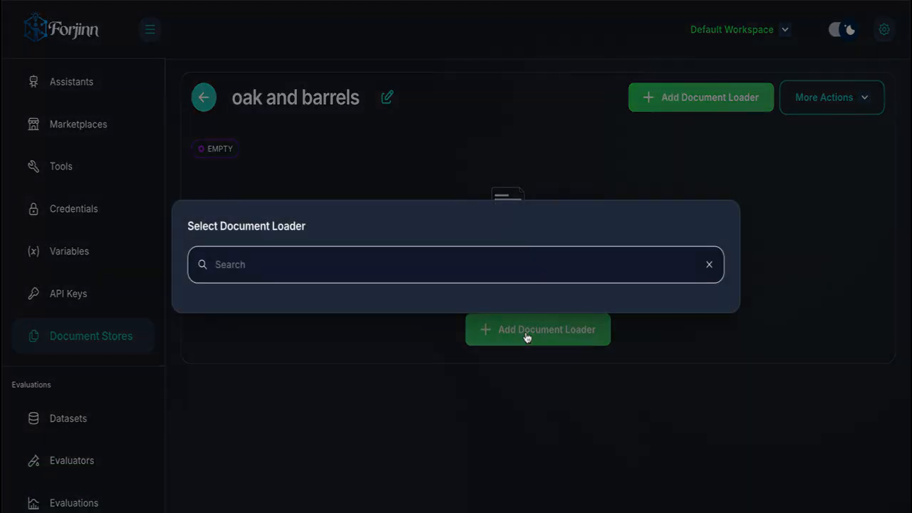
scroll(483, 333, "down", 1)
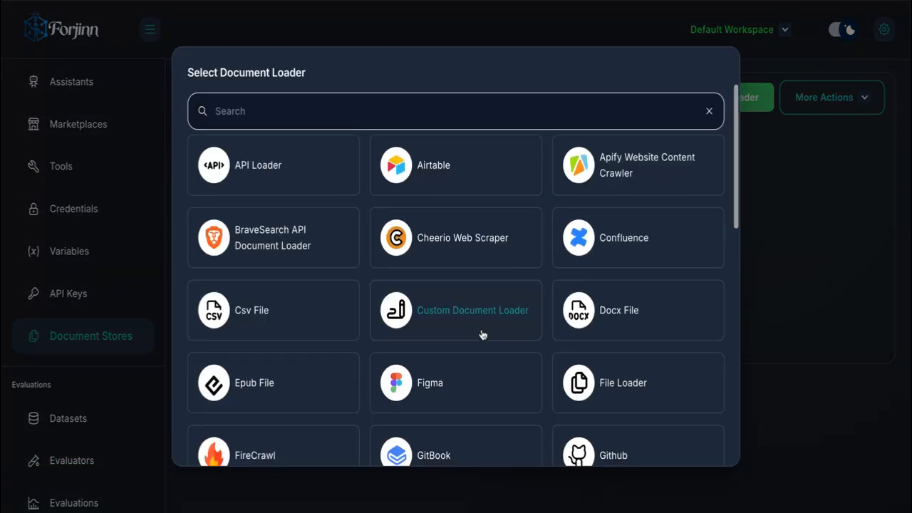
left_click(603, 268)
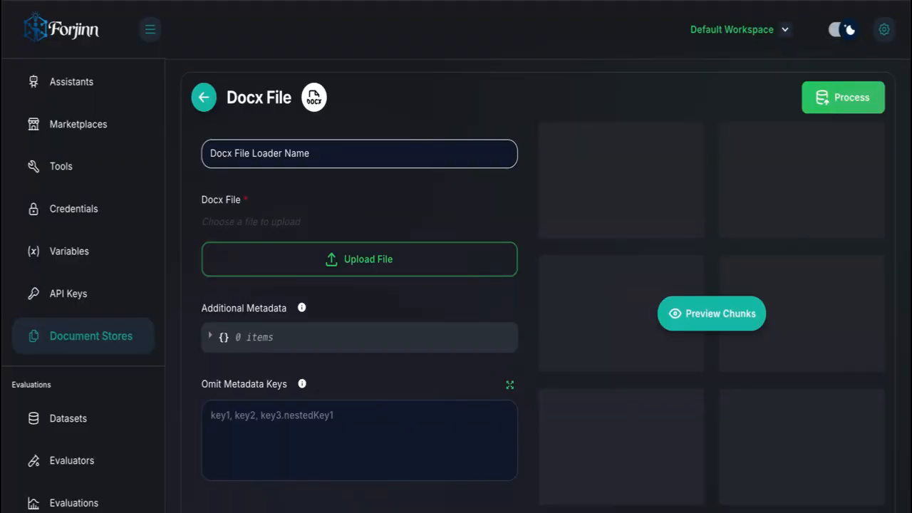
left_click(289, 258)
Step: Preview the chunks of the uploaded Docx file and read through their text to the metadata
scroll(378, 347, "down", 1)
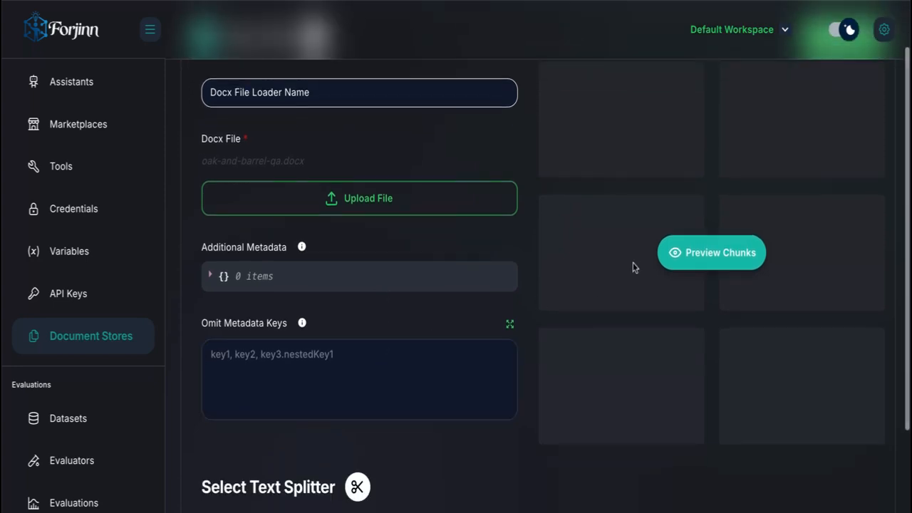
scroll(610, 340, "up", 1)
left_click(729, 323)
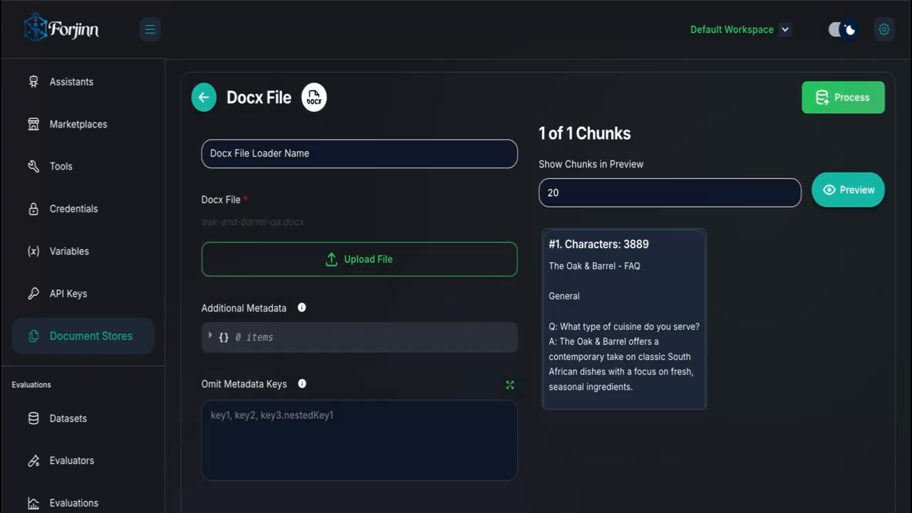
scroll(633, 327, "down", 3)
scroll(633, 326, "down", 10)
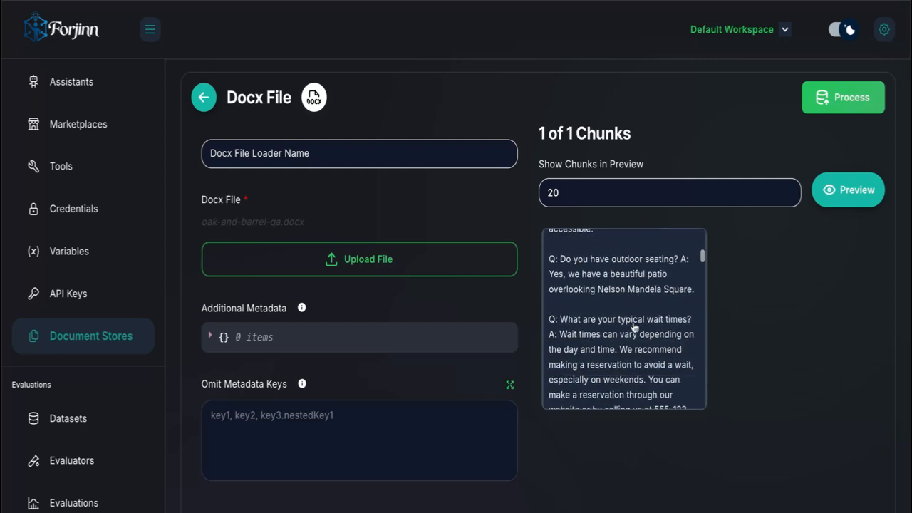
scroll(624, 319, "down", 12)
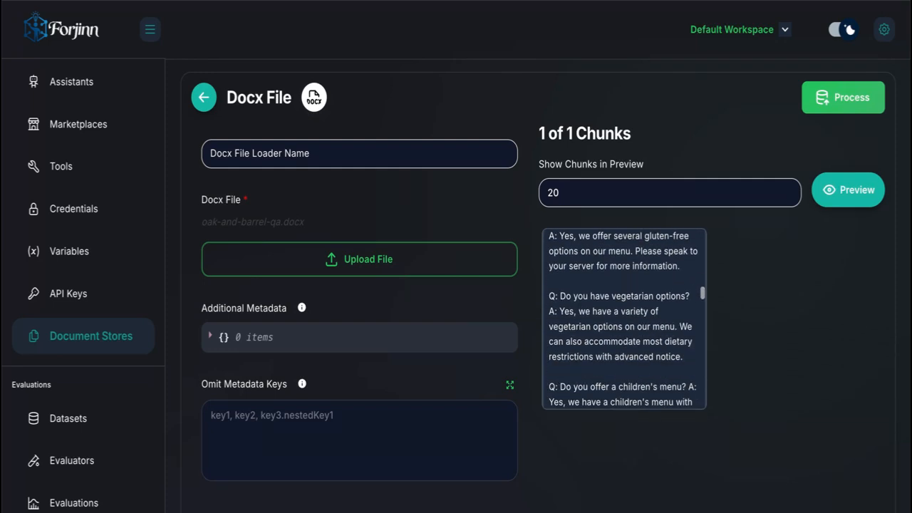
scroll(625, 318, "down", 10)
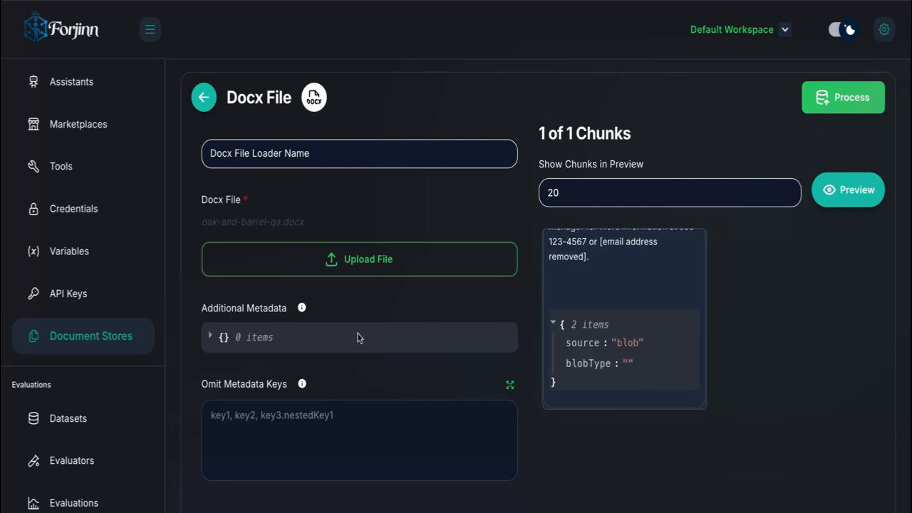
Step: Set the Docx loader's text splitter to Recursive Character Text Splitter
scroll(359, 337, "down", 4)
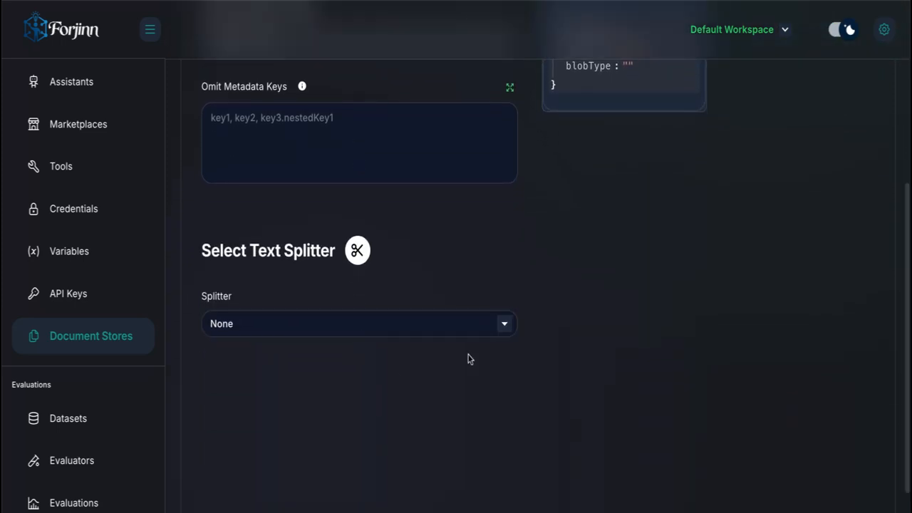
left_click(505, 325)
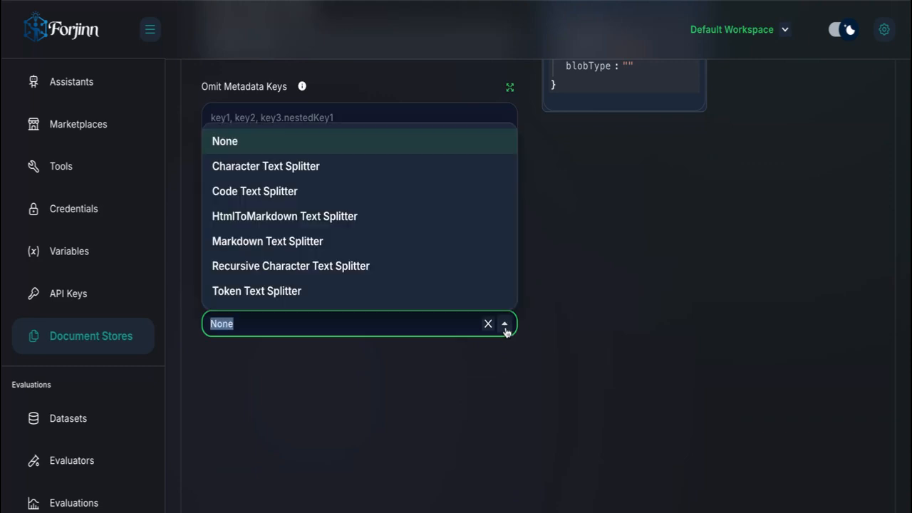
left_click(352, 267)
left_click(316, 409)
scroll(315, 410, "down", 2)
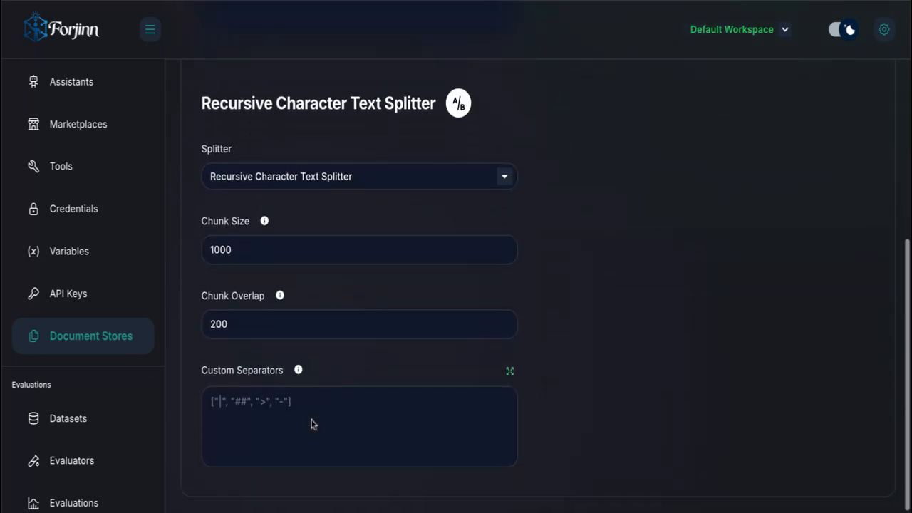
left_click(311, 424)
Step: Preview the Docx file's chunks again with the splitter applied, check them, and process the file into the store
scroll(311, 424, "up", 10)
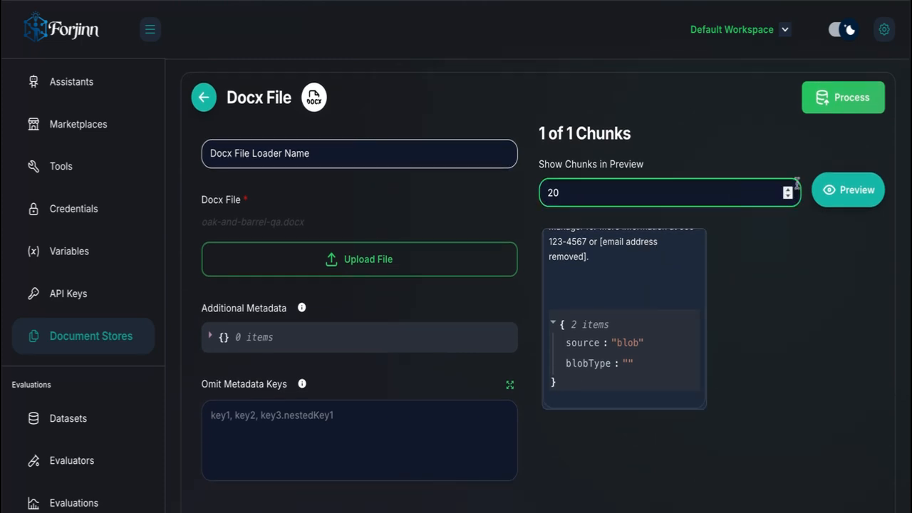
left_click(832, 189)
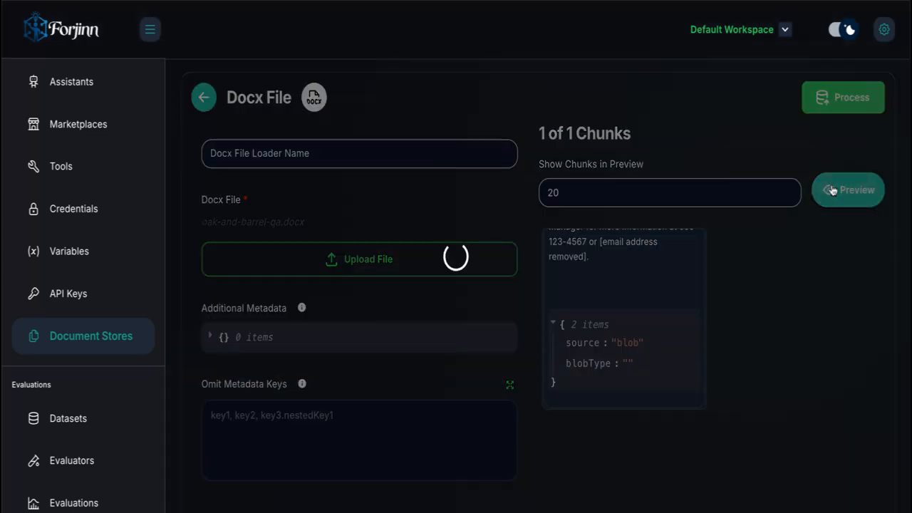
scroll(727, 361, "down", 5)
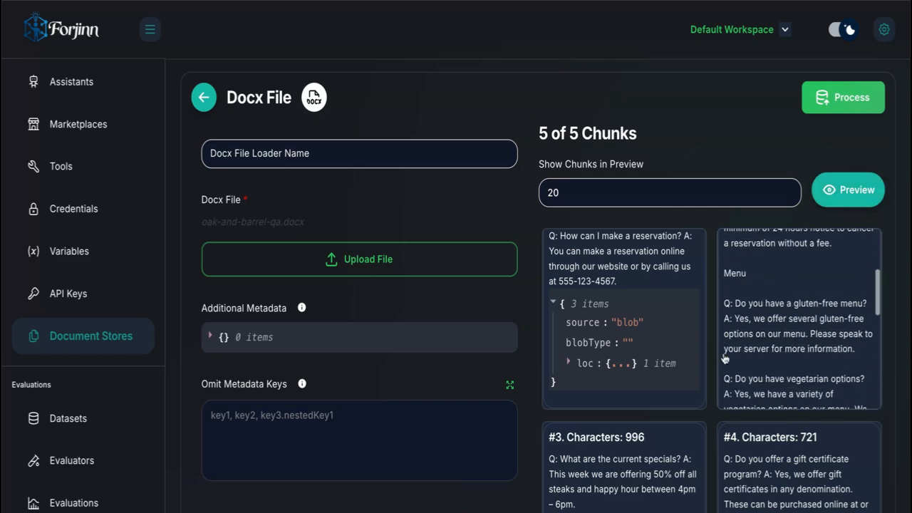
scroll(716, 400, "down", 4)
scroll(716, 398, "up", 5)
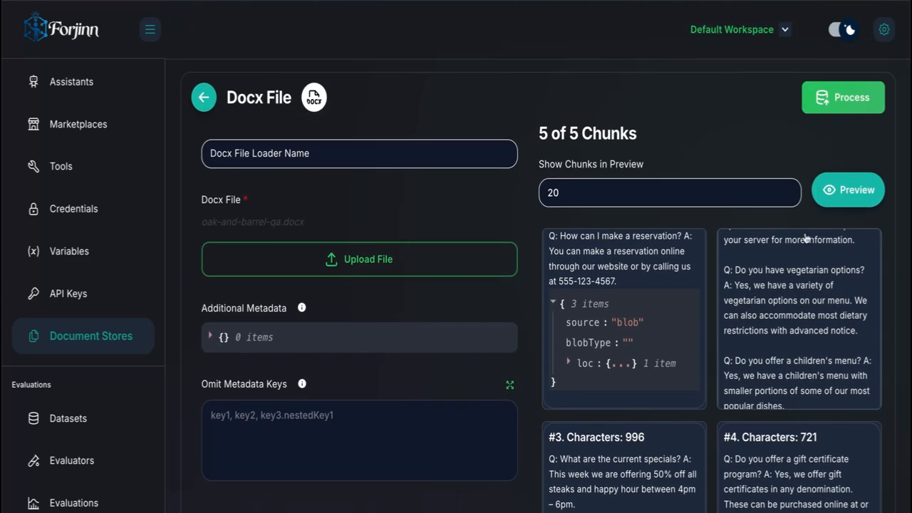
left_click(831, 107)
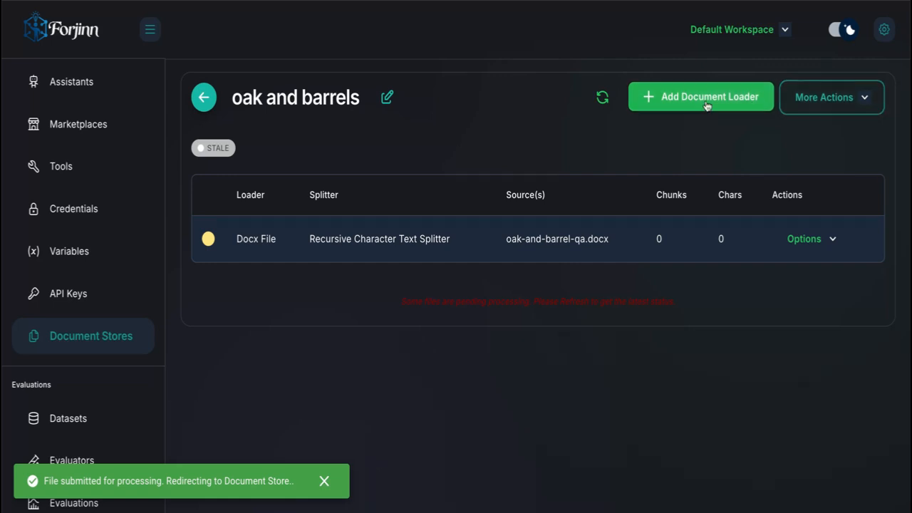
Step: Add a Csv File loader to the oak and barrels store and upload menu.csv to it
left_click(672, 96)
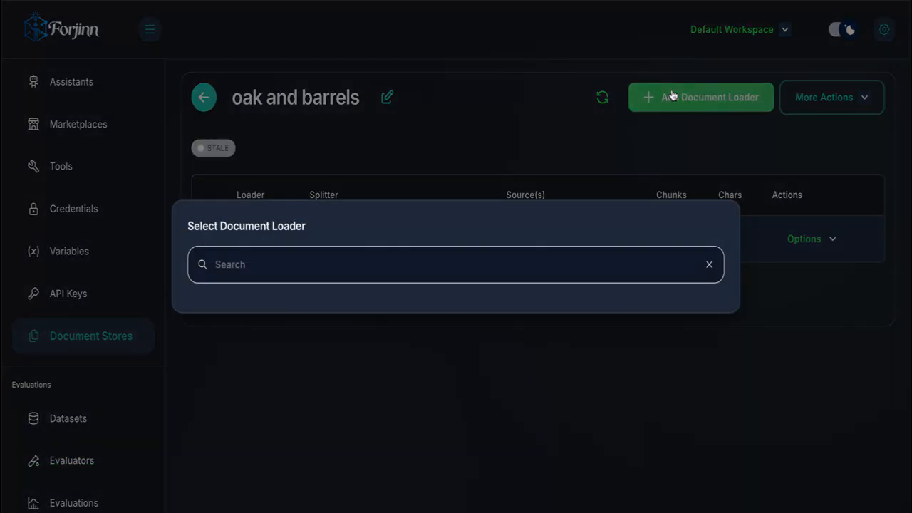
scroll(478, 286, "down", 1)
scroll(477, 286, "down", 1)
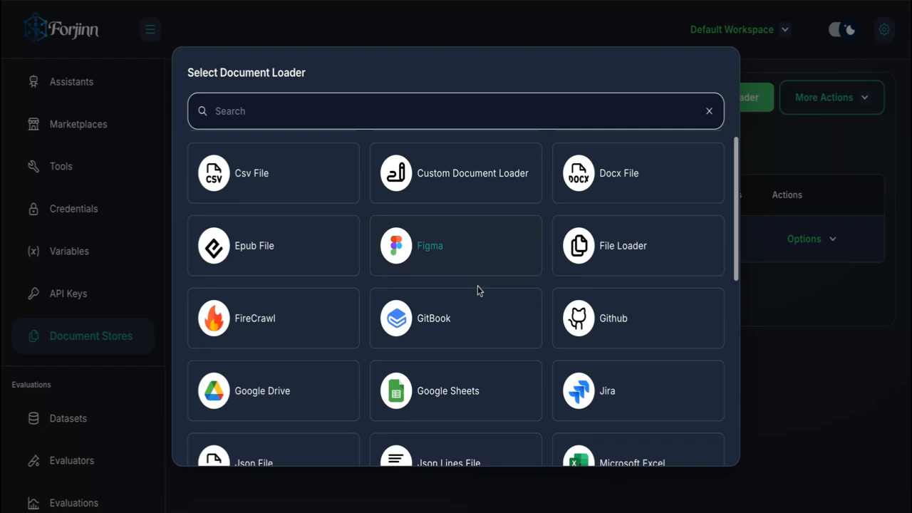
scroll(478, 286, "up", 1)
left_click(287, 208)
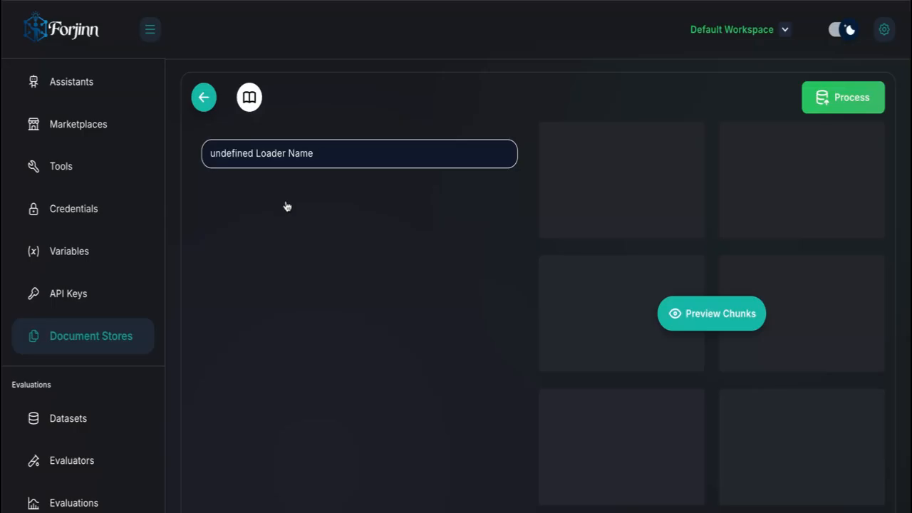
left_click(309, 257)
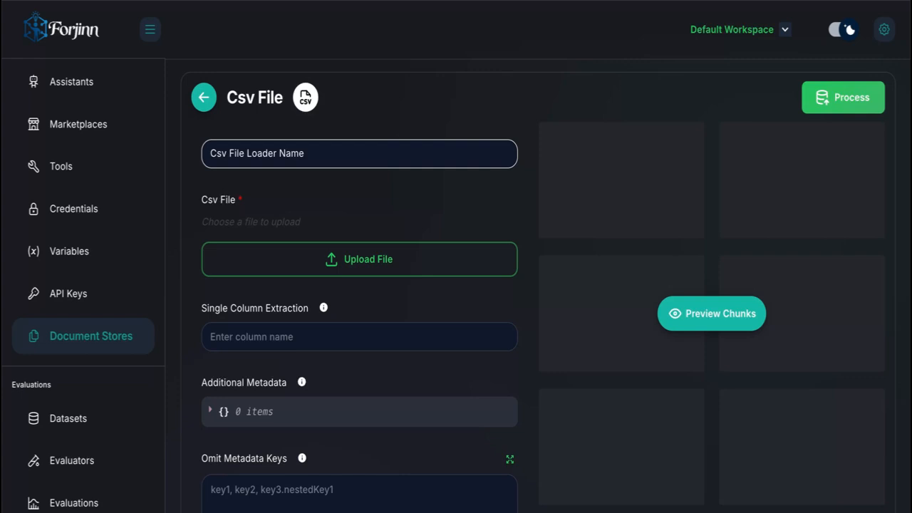
Step: Preview the chunks of the menu.csv file and process it into the store
left_click(711, 310)
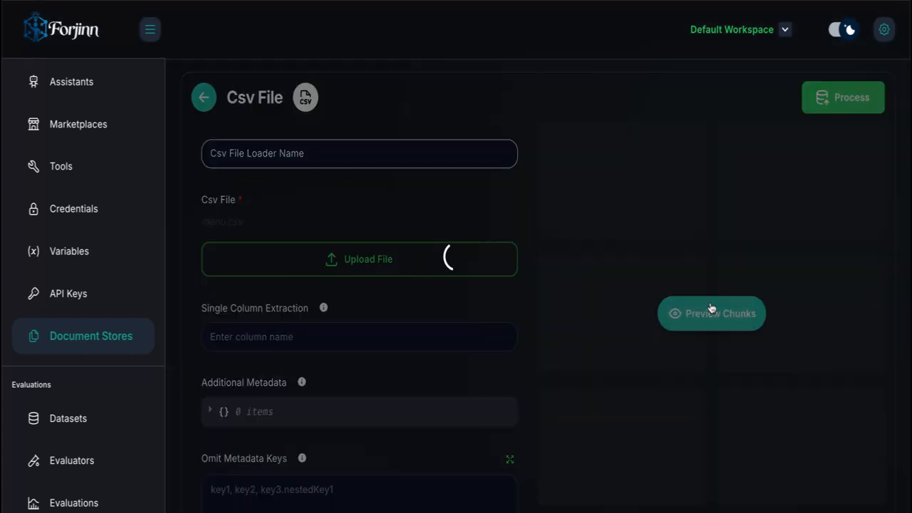
scroll(709, 320, "down", 2)
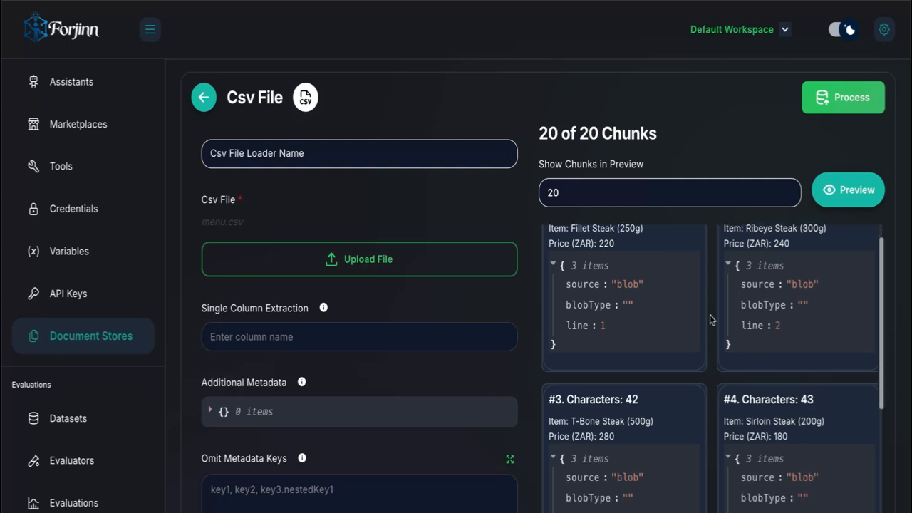
scroll(713, 320, "up", 2)
left_click(837, 104)
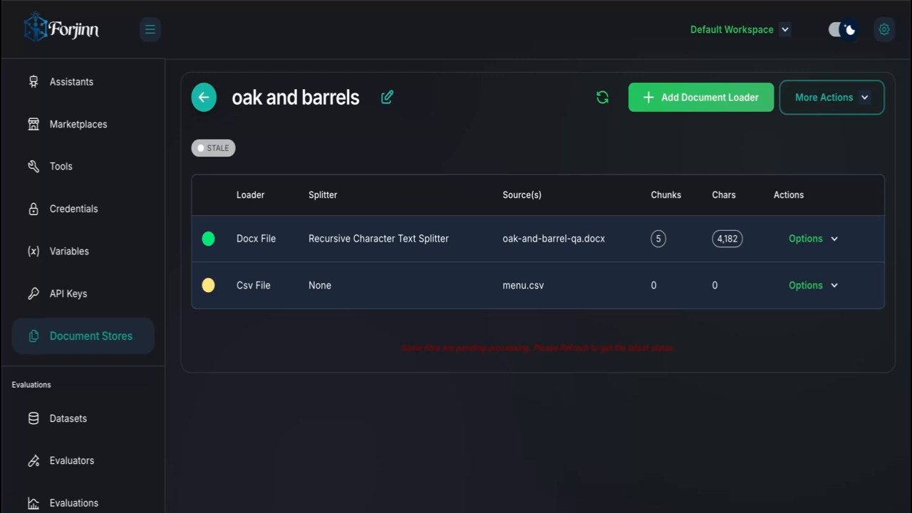
Step: Reload the oak and barrels store page and open the Upsert All Chunks configuration
key("ctrl+r")
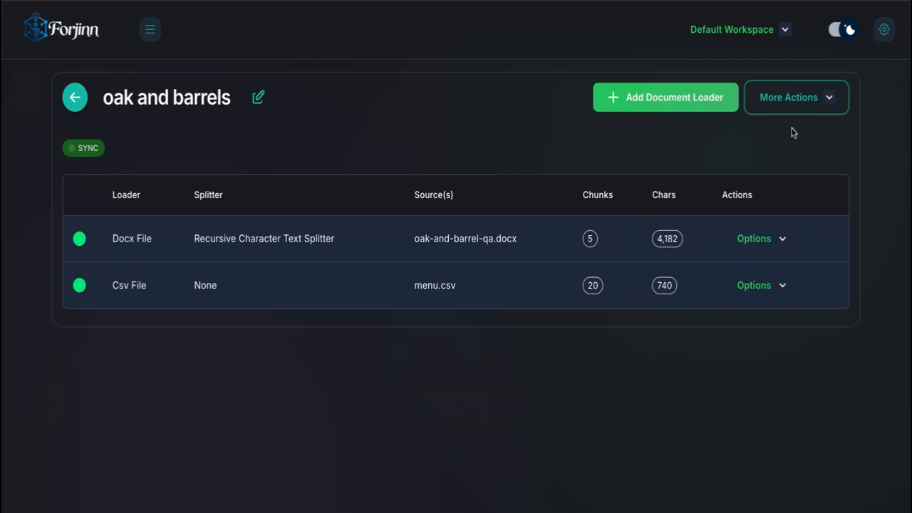
left_click(830, 104)
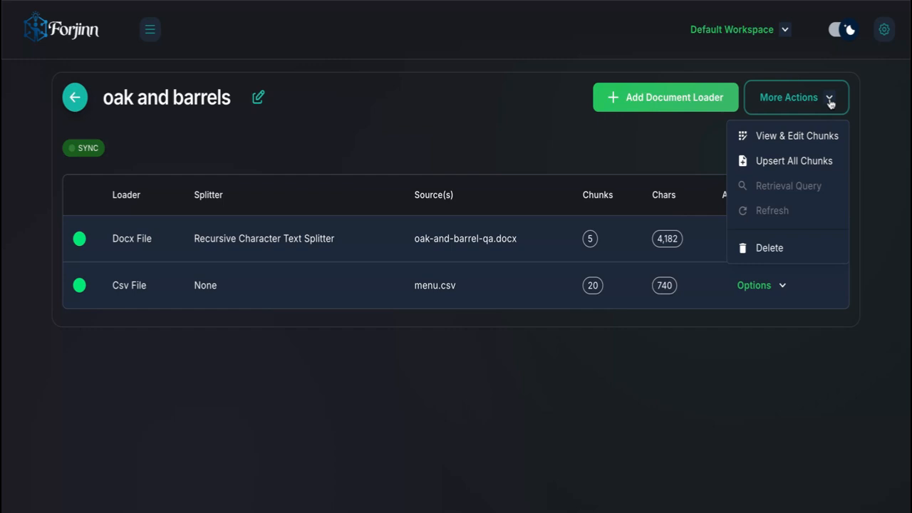
left_click(763, 166)
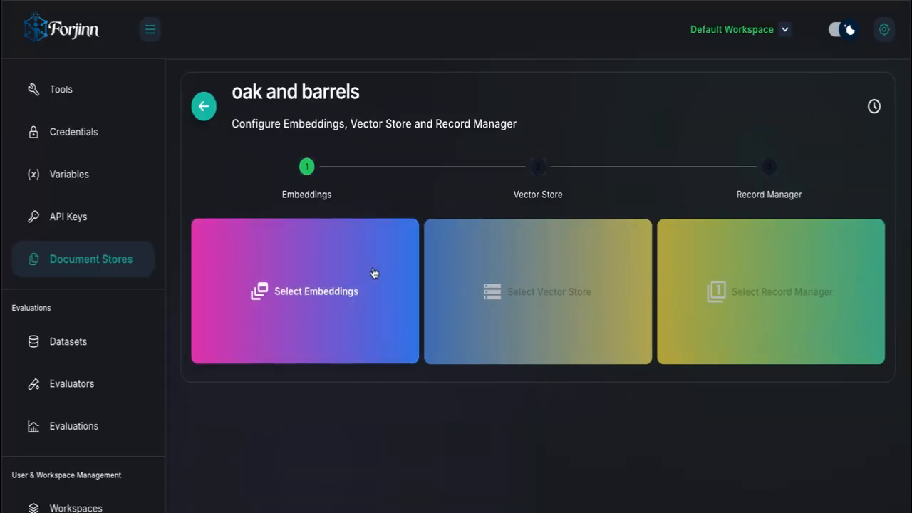
Step: Select Azure OpenAI Embeddings as the embeddings provider and connect the "Azure open AI" credential to it
left_click(363, 276)
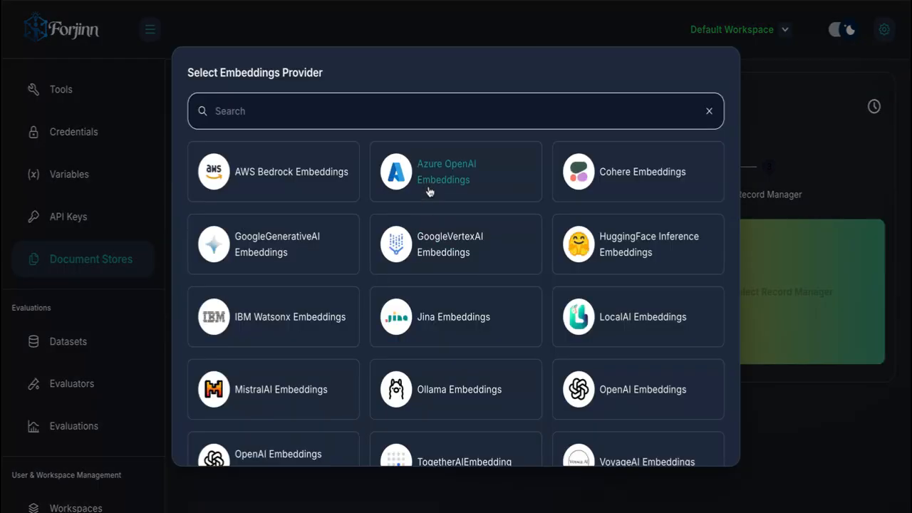
left_click(429, 191)
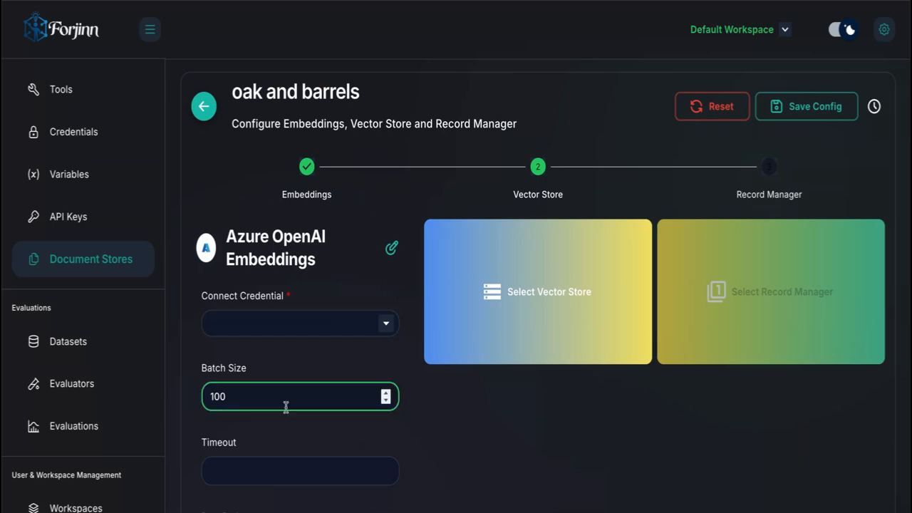
scroll(321, 338, "down", 1)
left_click(386, 290)
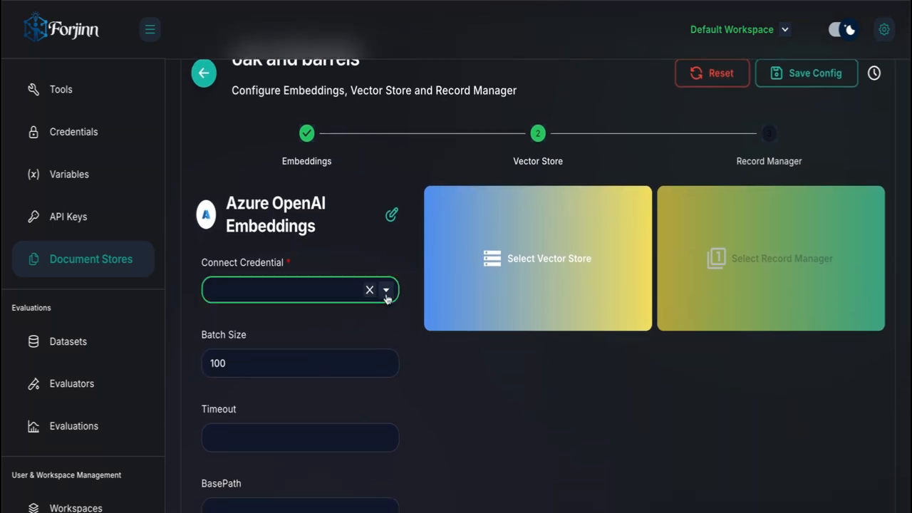
left_click(271, 322)
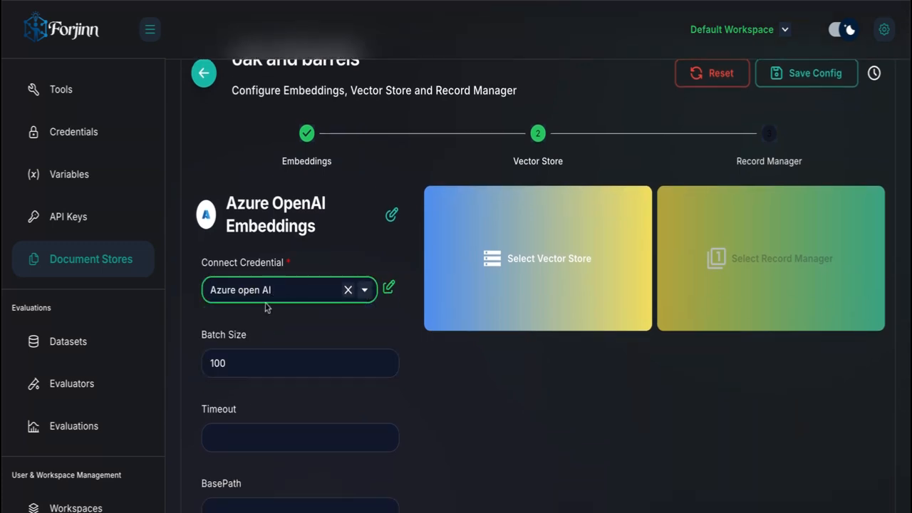
scroll(268, 299, "down", 3)
scroll(268, 290, "up", 3)
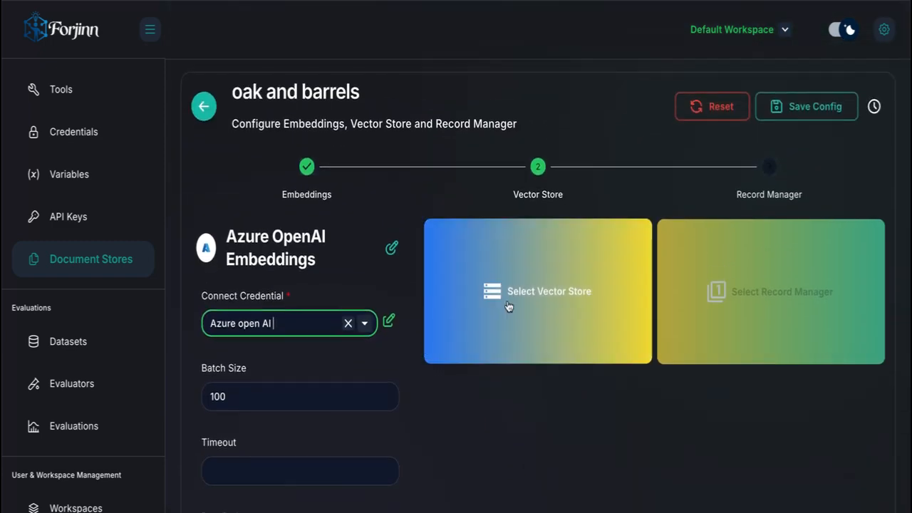
Step: Select Pinecone as the vector store provider and connect the "pineconeAPI" credential to it
left_click(511, 305)
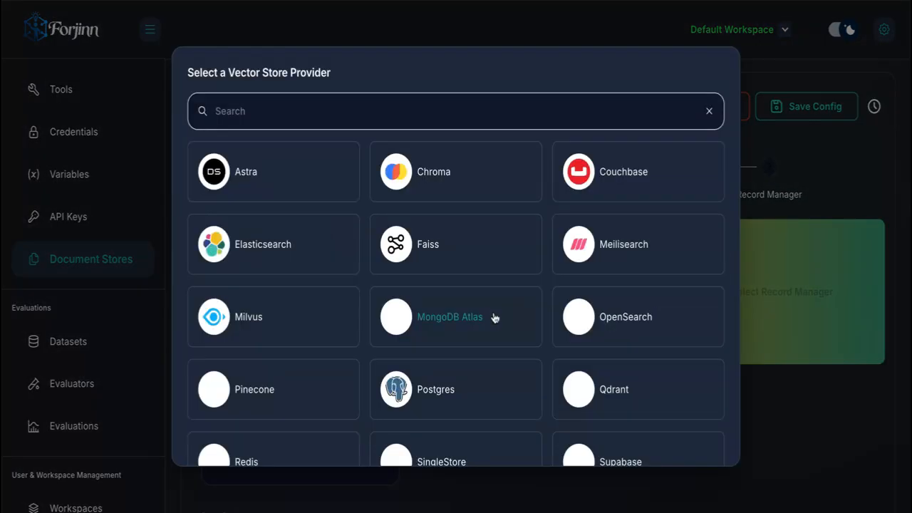
scroll(377, 410, "down", 3)
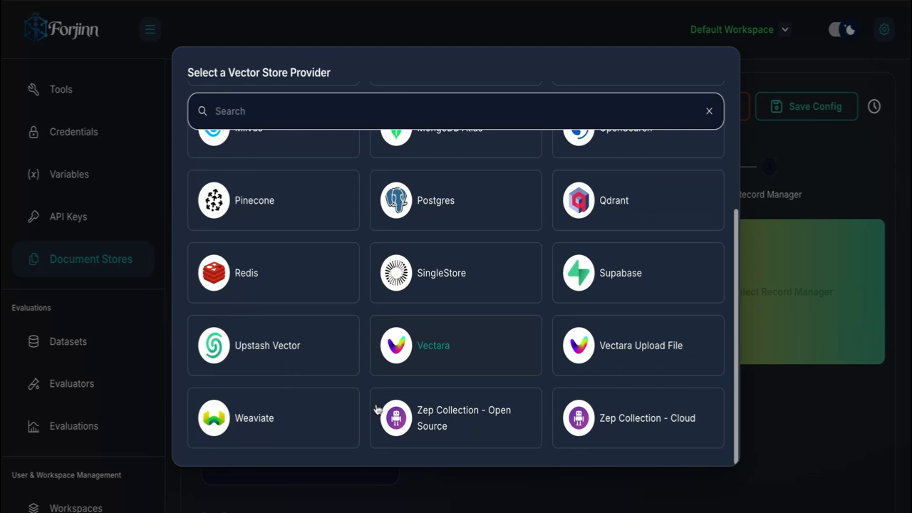
scroll(343, 399, "up", 5)
left_click(307, 390)
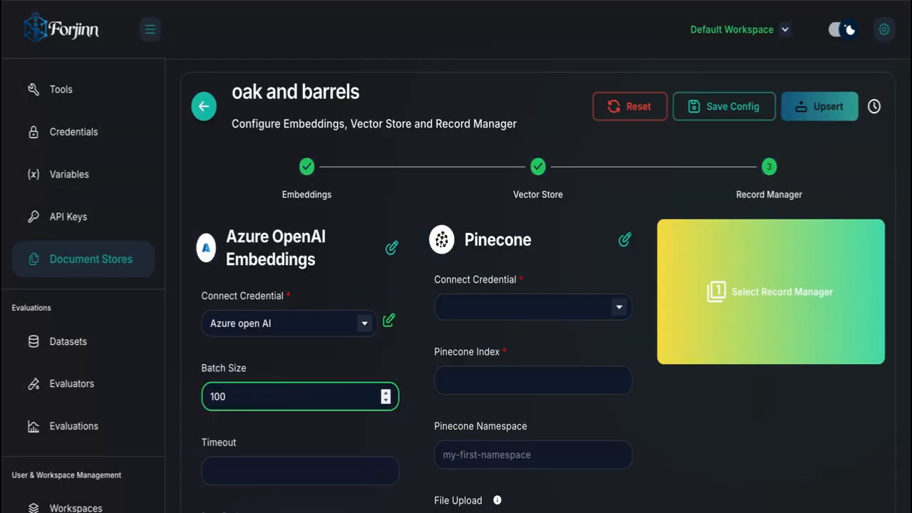
left_click(619, 314)
left_click(620, 310)
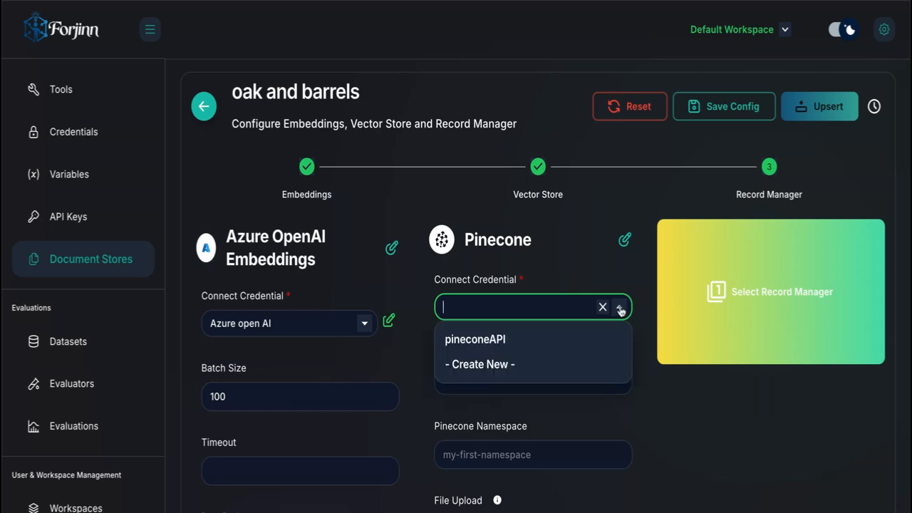
left_click(499, 340)
Step: Set the Pinecone index to "forjinn" and the Pinecone namespace to "oak-and-barrel"
left_click(472, 373)
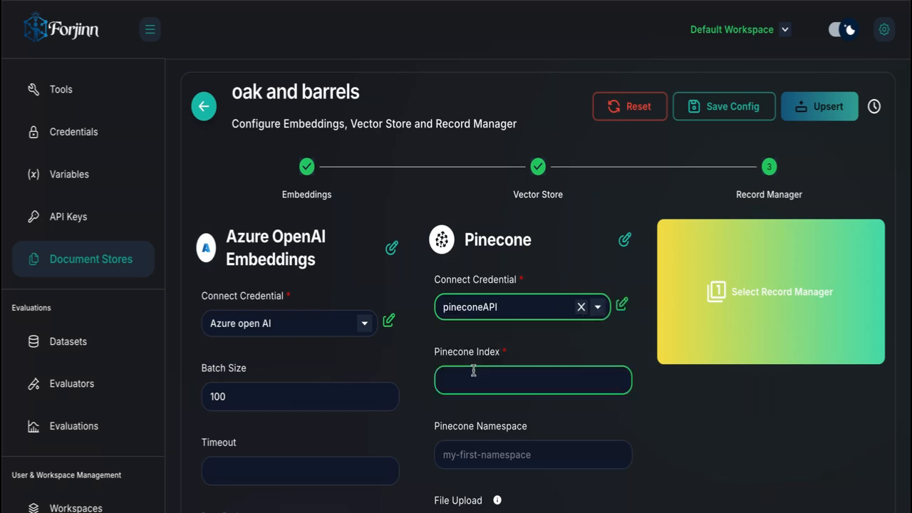
left_click(497, 412)
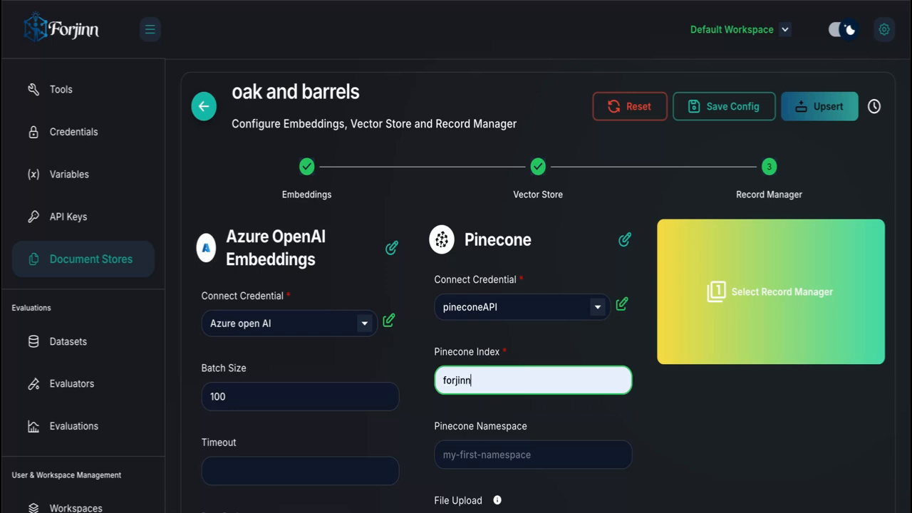
left_click(484, 446)
left_click(497, 436)
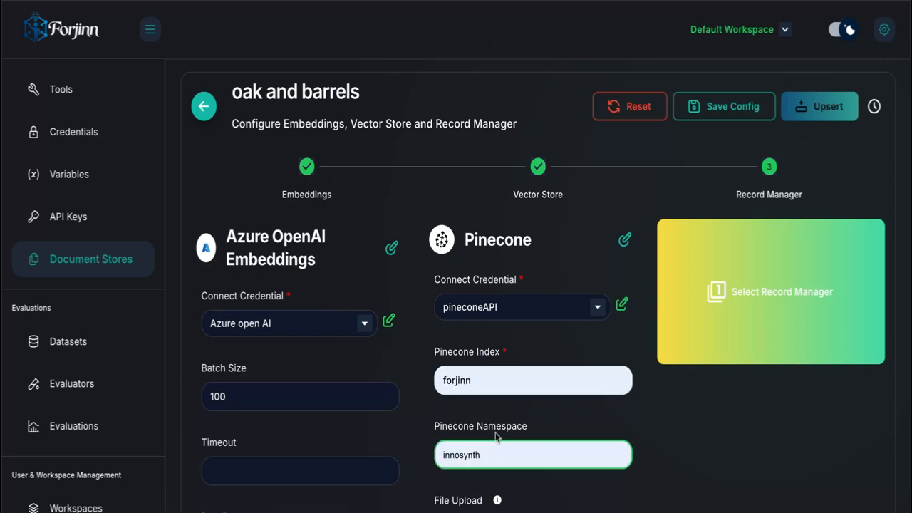
key("ctrl+a")
type("oak-and-barrel")
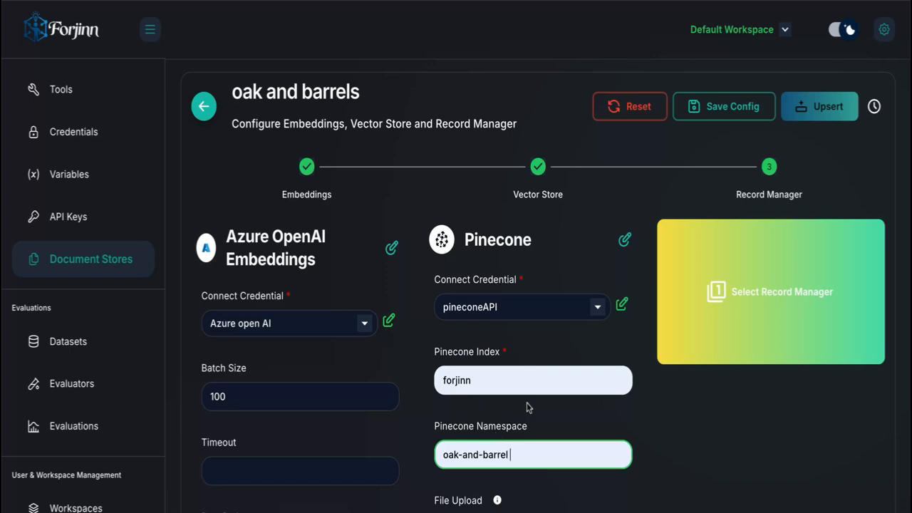
Step: Check the remaining Pinecone settings and save the oak and barrels store configuration
scroll(477, 461, "down", 2)
scroll(477, 461, "down", 3)
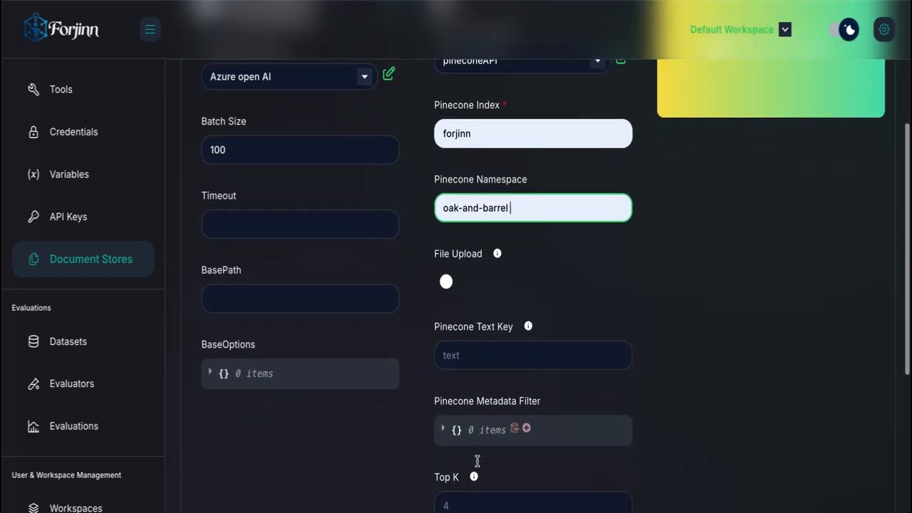
scroll(498, 423, "down", 1)
scroll(498, 423, "up", 5)
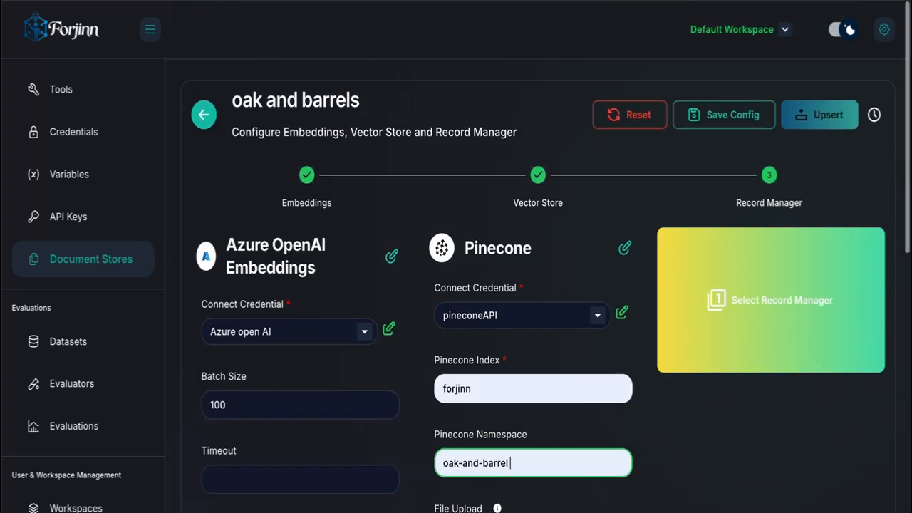
left_click(720, 105)
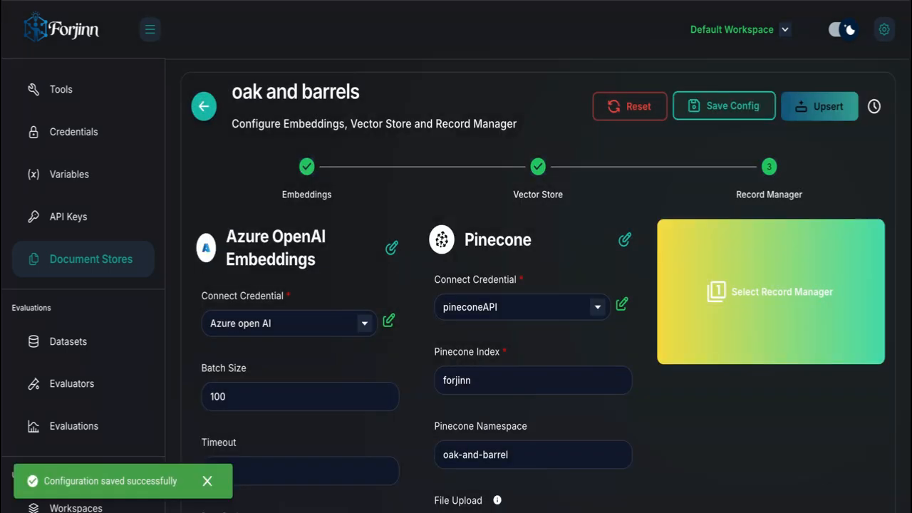
Step: Upsert the oak and barrels chunks into Pinecone, review the added documents and close the upsert record
left_click(811, 108)
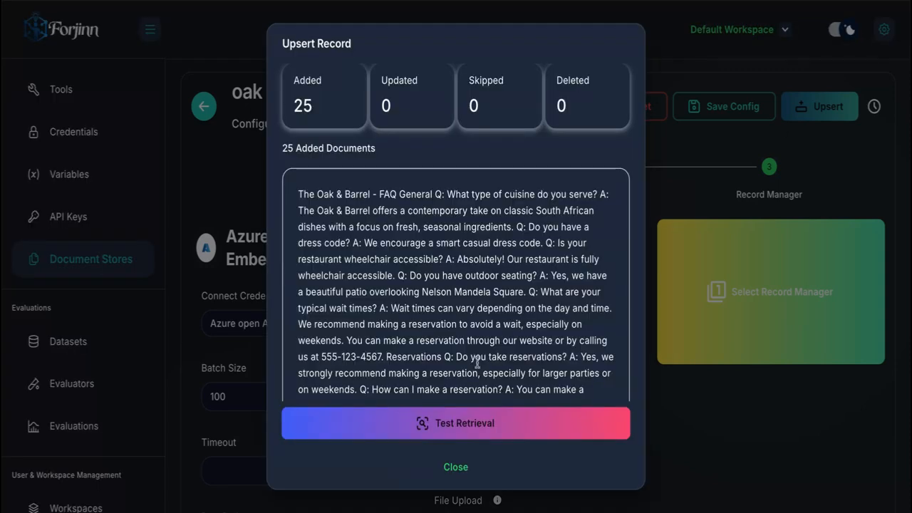
scroll(477, 363, "down", 10)
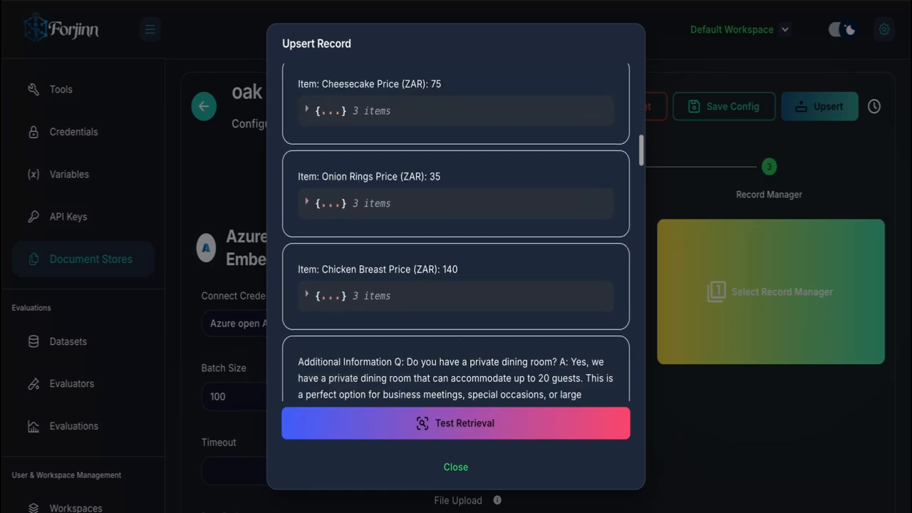
scroll(456, 234, "down", 3)
scroll(456, 233, "up", 15)
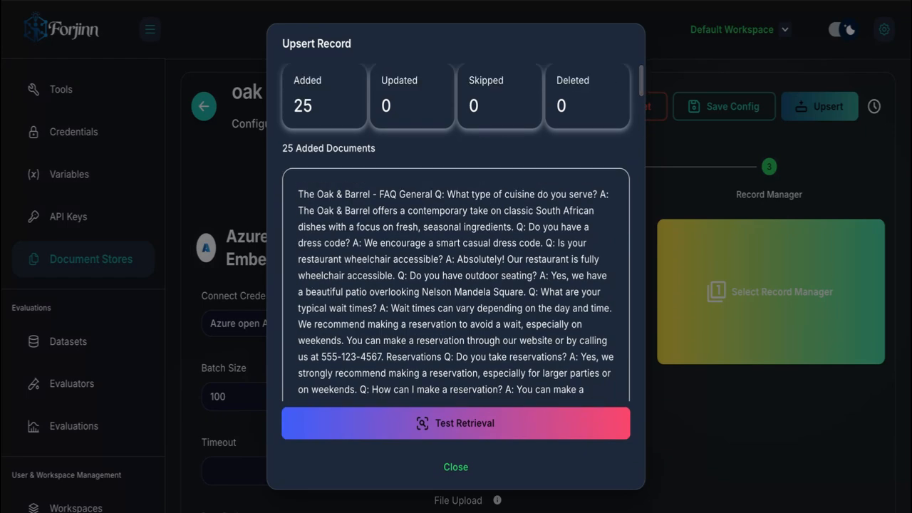
left_click(449, 469)
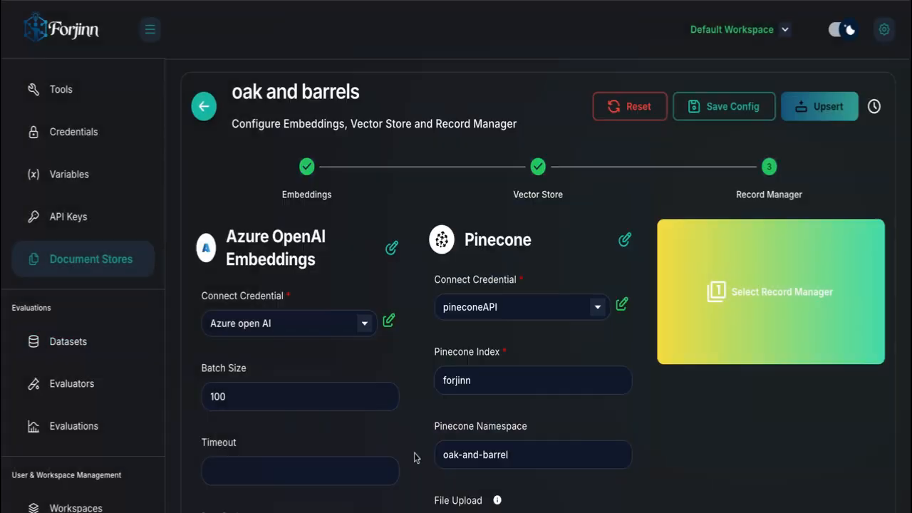
Step: Return to the chatflows overview and open the first "customer support agent" chatflow
scroll(122, 138, "up", 1)
scroll(122, 137, "up", 3)
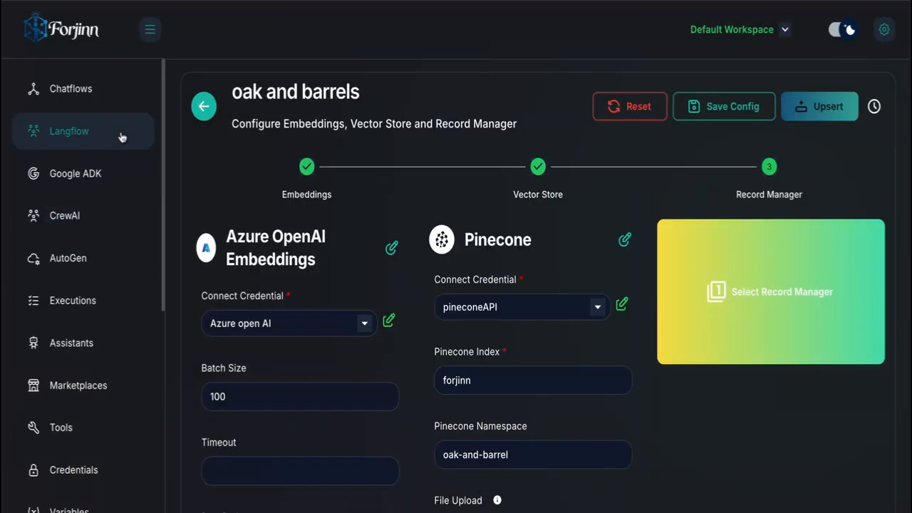
left_click(100, 106)
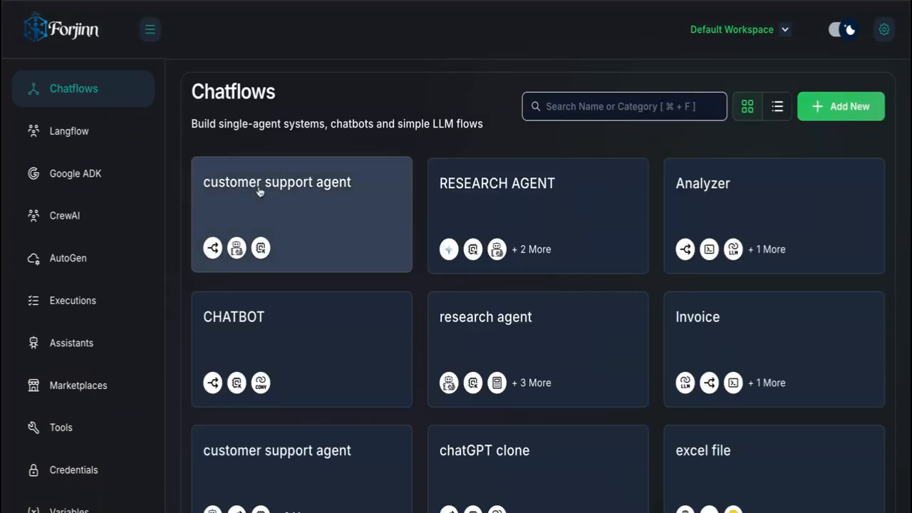
left_click(259, 192)
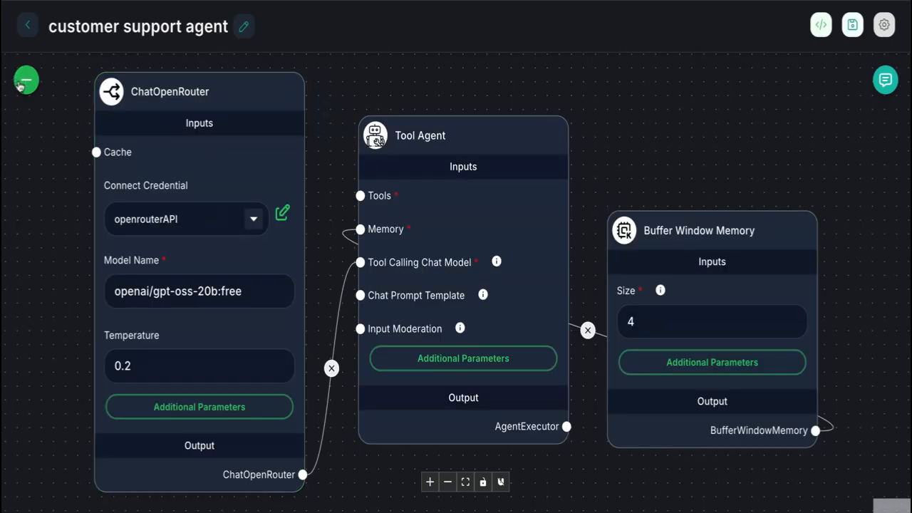
Step: Add a Retriever Tool node from the LangChain tools to the customer support agent canvas
left_click(25, 81)
scroll(57, 387, "down", 5)
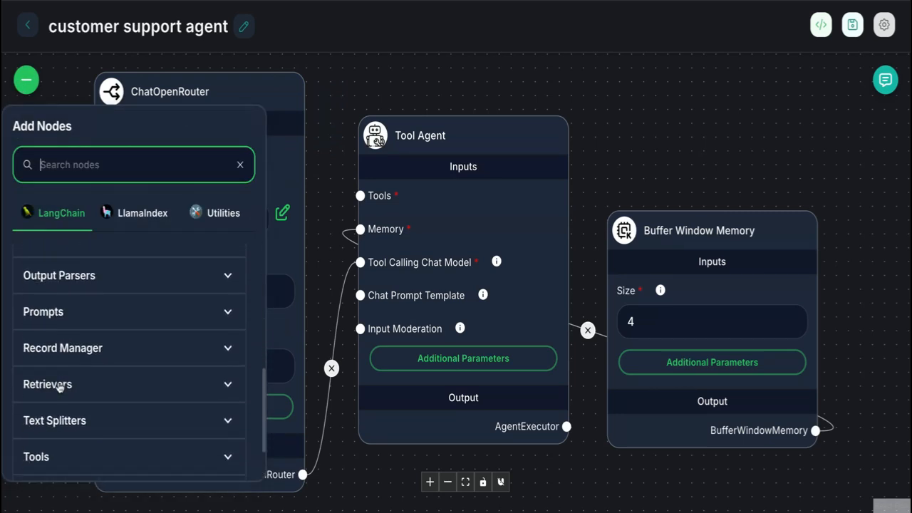
scroll(60, 387, "up", 3)
scroll(61, 385, "down", 4)
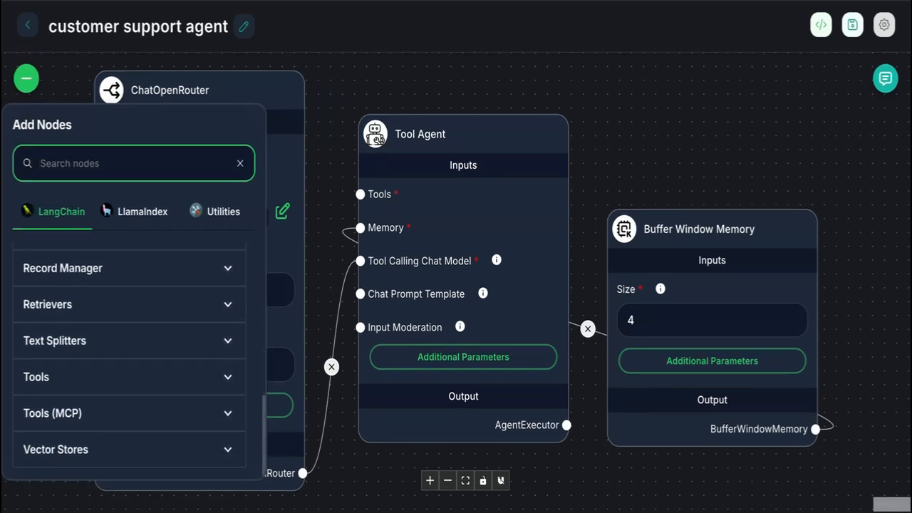
left_click(219, 384)
scroll(100, 463, "down", 2)
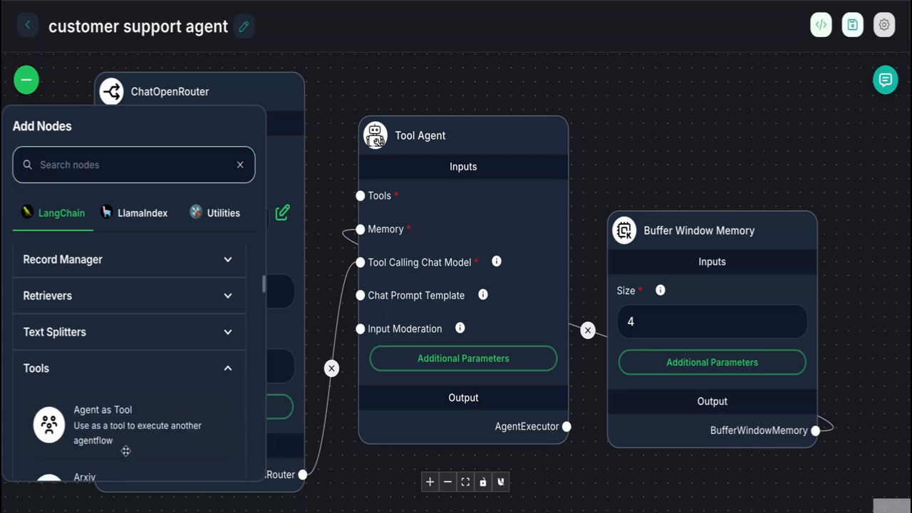
scroll(125, 450, "down", 10)
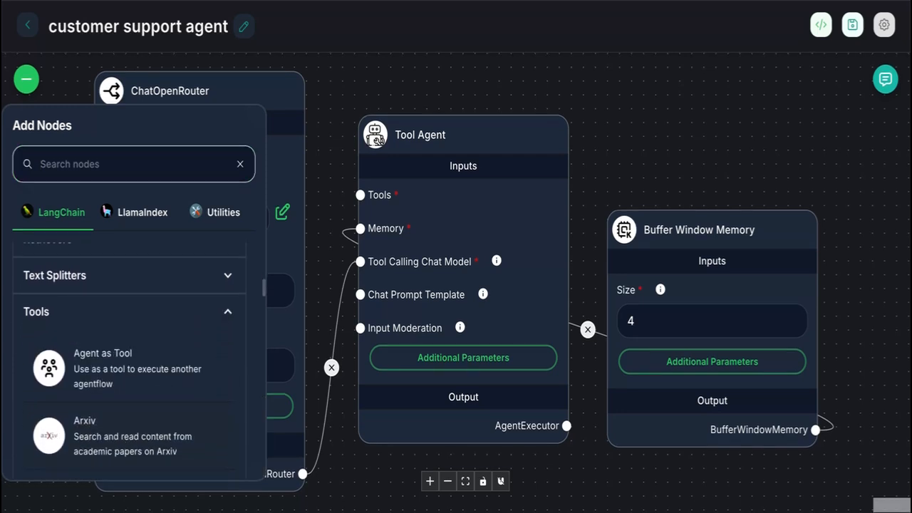
scroll(128, 364, "down", 8)
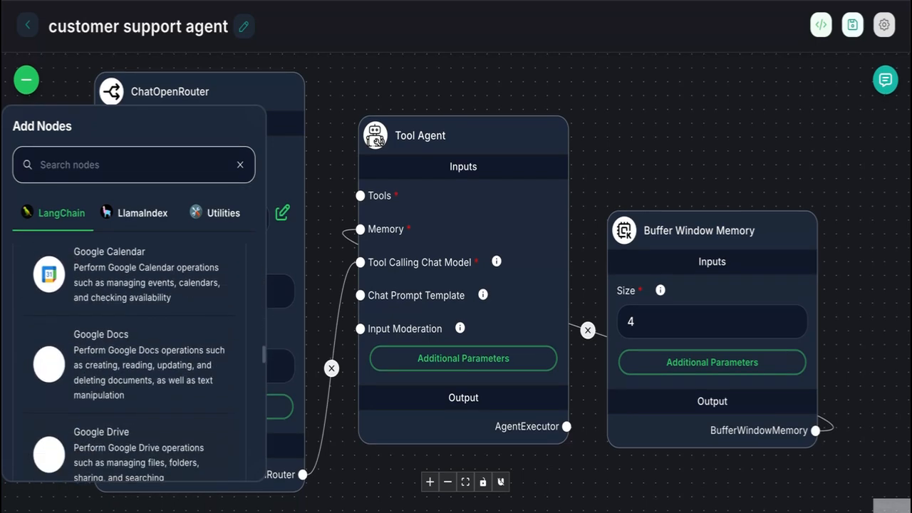
scroll(129, 364, "down", 8)
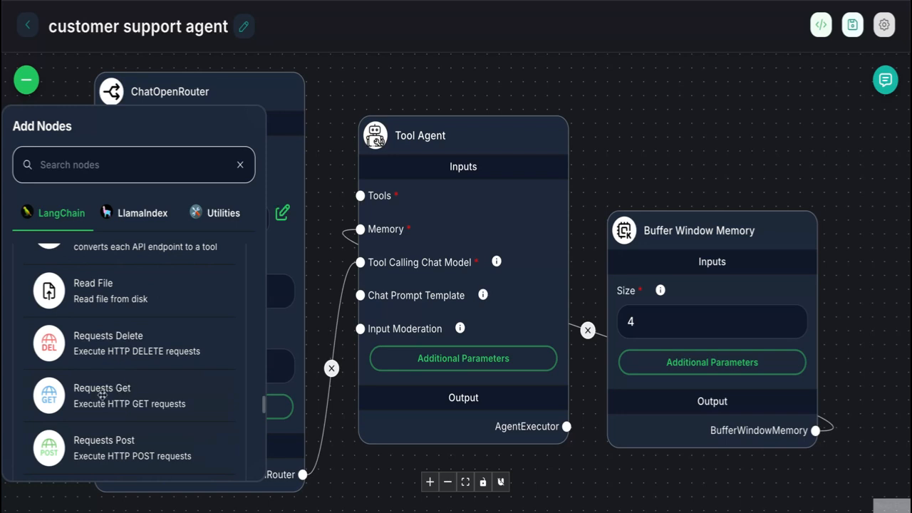
scroll(99, 399, "down", 5)
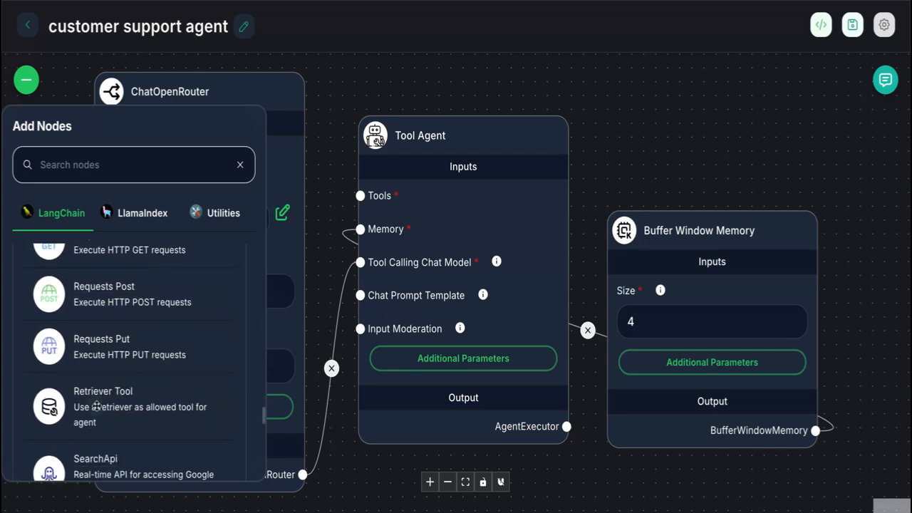
left_click_drag(100, 405, 660, 3)
left_click_drag(672, 157, 680, 275)
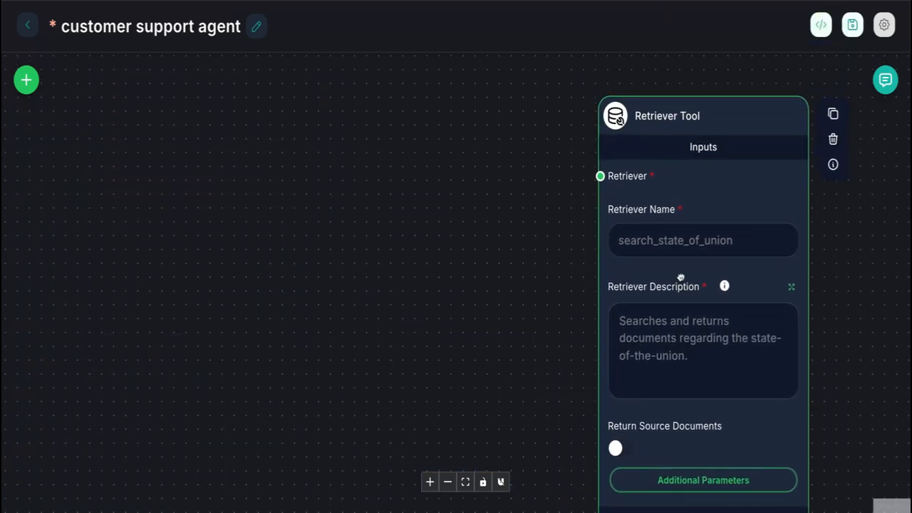
Step: Place the Retriever Tool node to the right of the Buffer Window Memory node and fit the whole flow in view
scroll(493, 299, "down", 2)
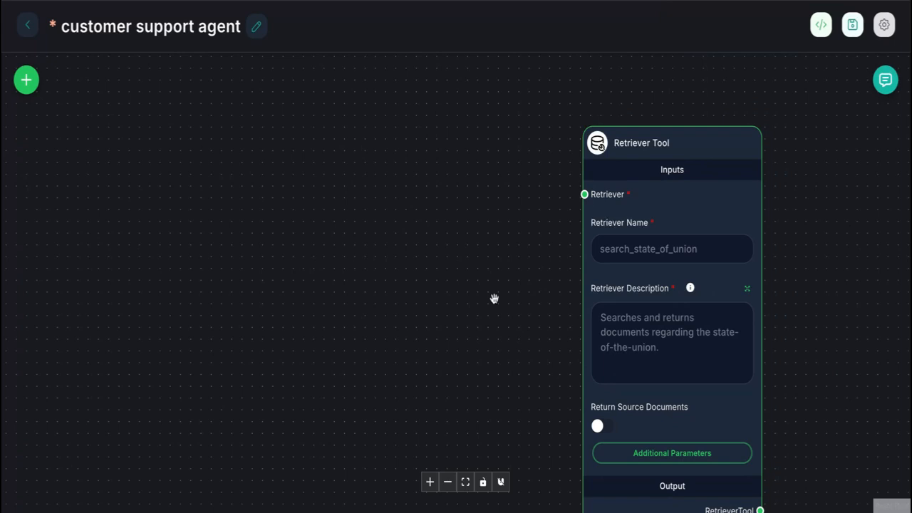
scroll(493, 298, "down", 1)
left_click(464, 482)
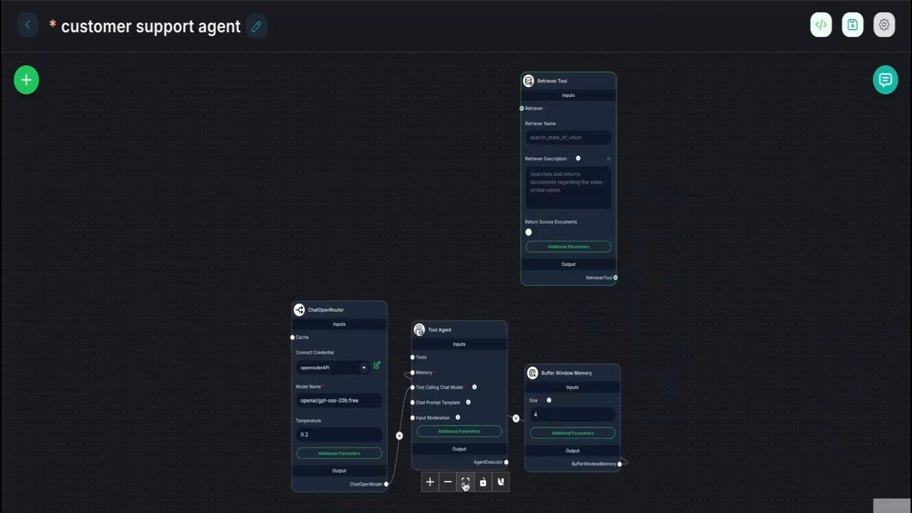
left_click(563, 192)
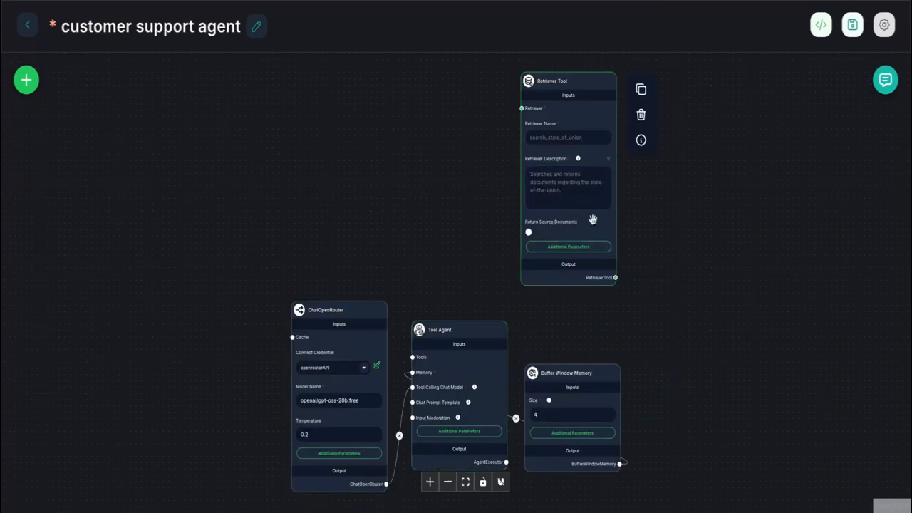
left_click_drag(590, 221, 697, 414)
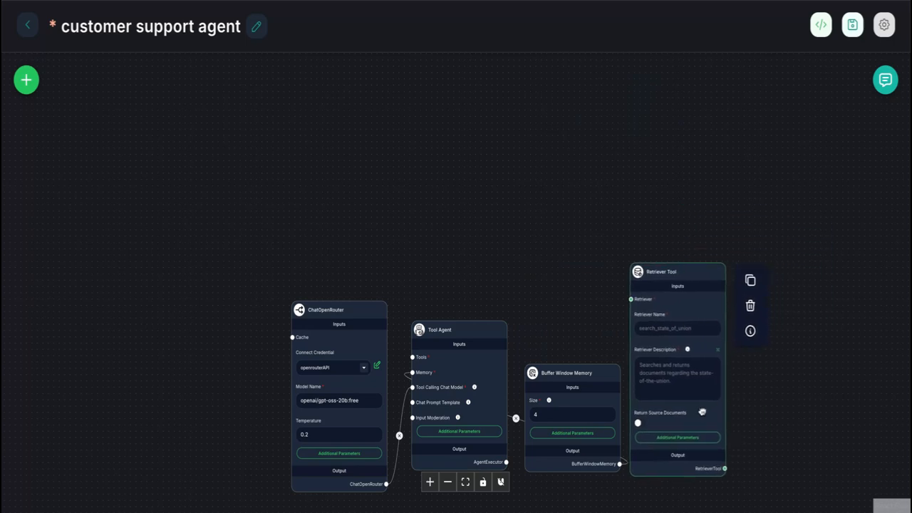
left_click(464, 483)
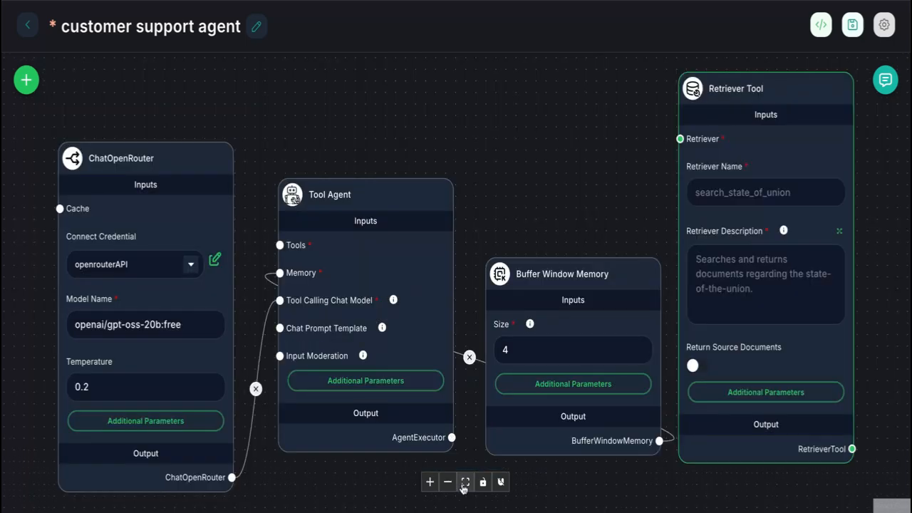
Step: Add a Document Store (Vector) node from the LangChain vector stores and place it to the right of the Retriever Tool node
left_click(27, 78)
scroll(59, 403, "down", 10)
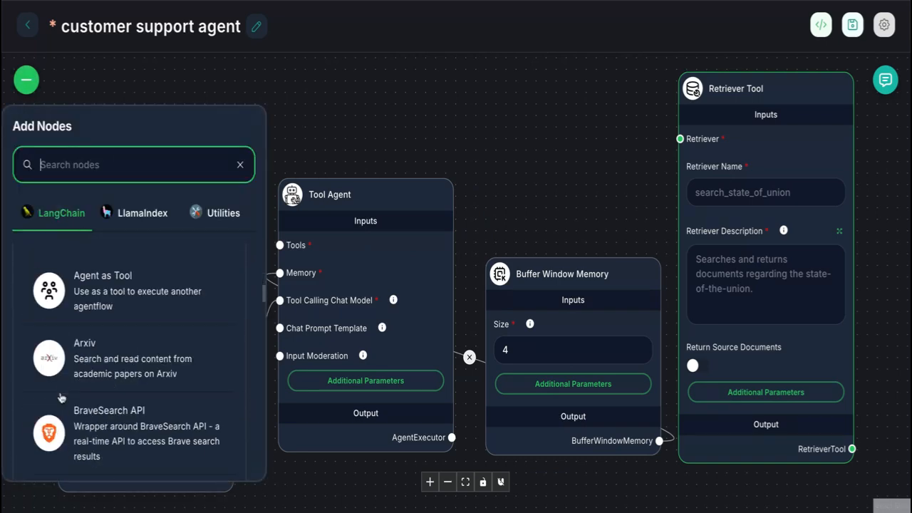
scroll(60, 395, "down", 12)
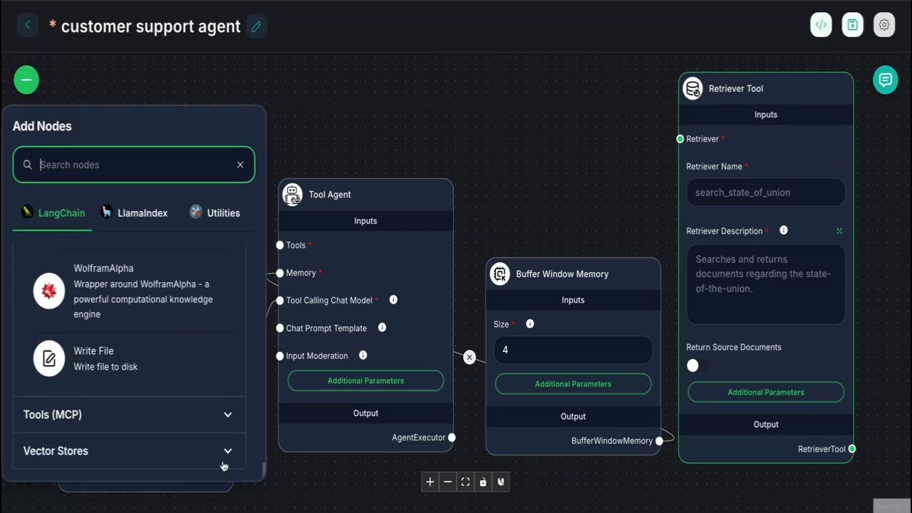
left_click(223, 455)
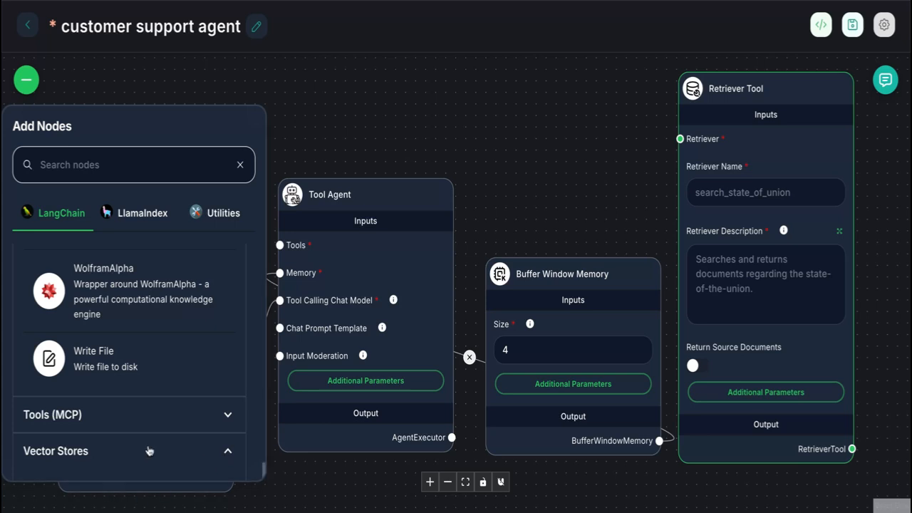
scroll(127, 449, "down", 10)
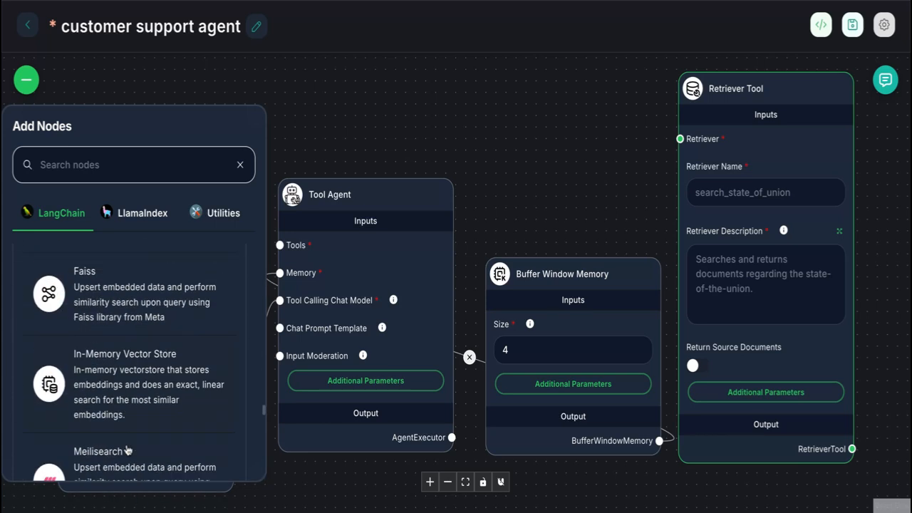
scroll(153, 305, "up", 1)
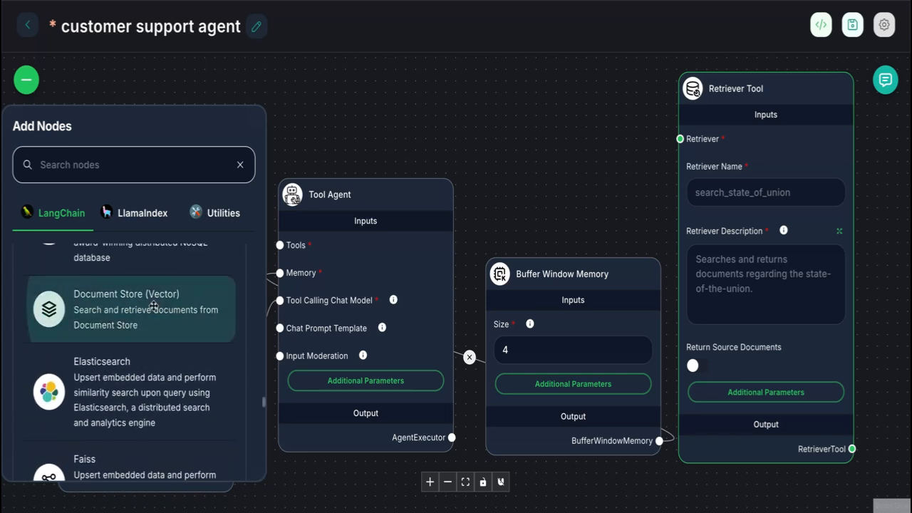
left_click_drag(153, 305, 891, 214)
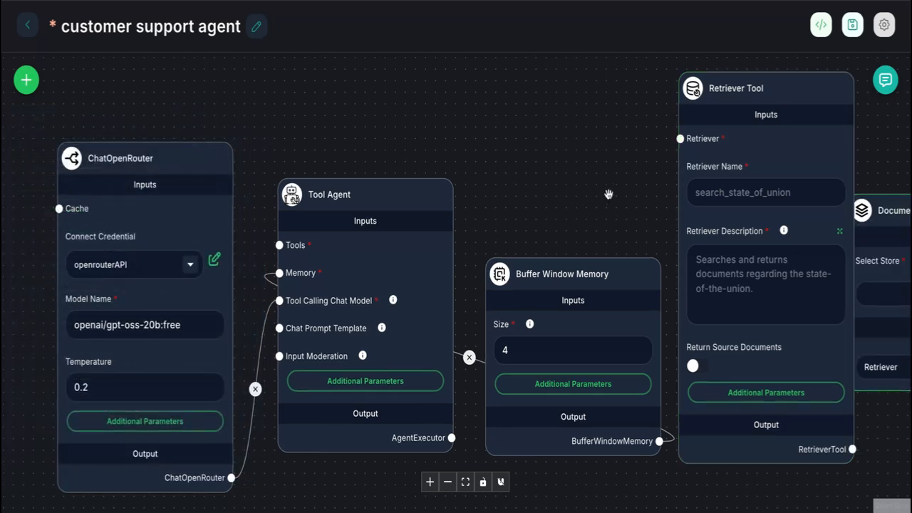
mouse_move(891, 209)
left_click_drag(891, 209, 695, 198)
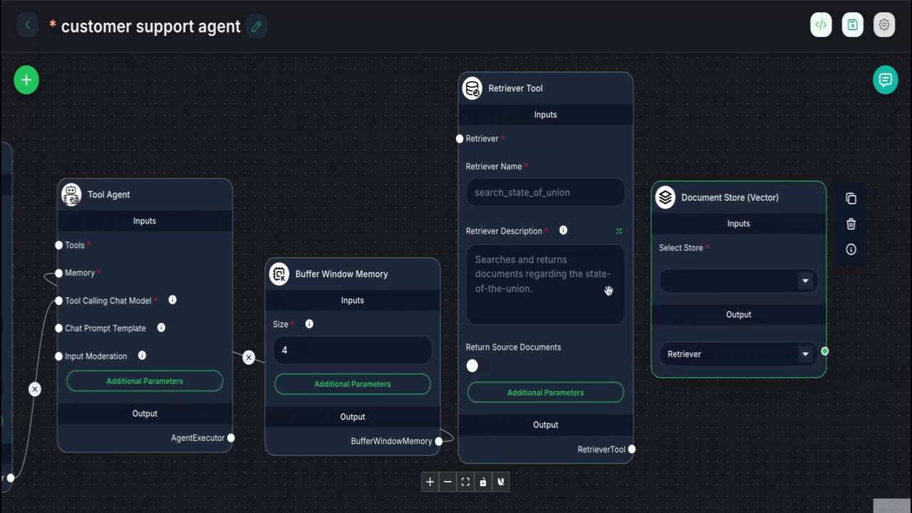
left_click(465, 482)
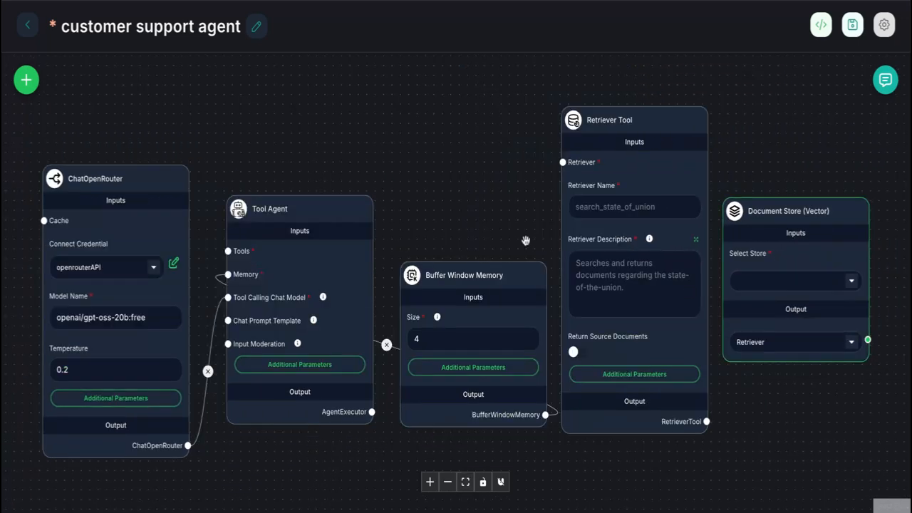
Step: Name the retriever "openrouterAPI" and save "return documents related to oak and barrel and the menu" as its description
left_click(638, 206)
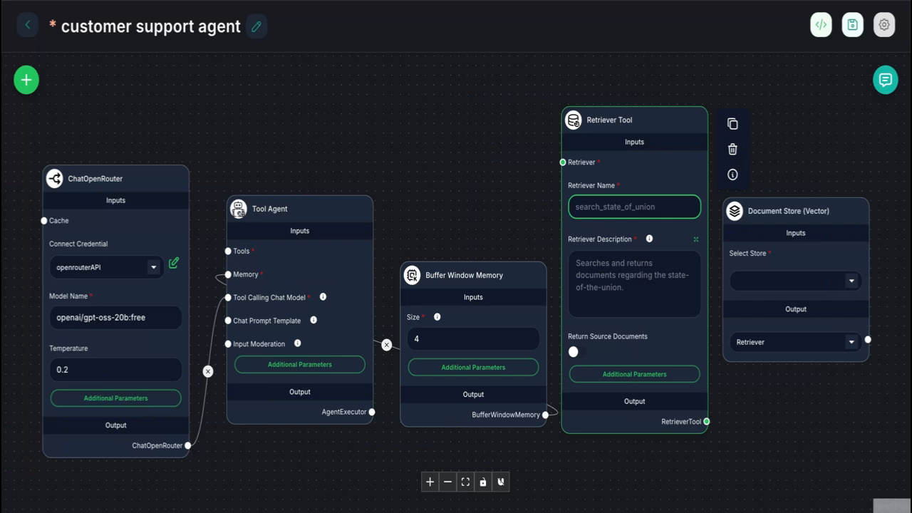
left_click(638, 223)
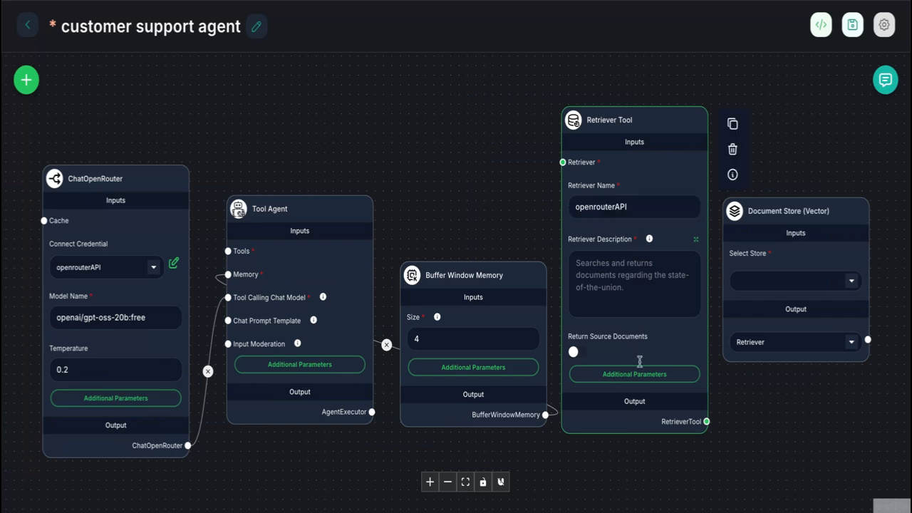
left_click(585, 293)
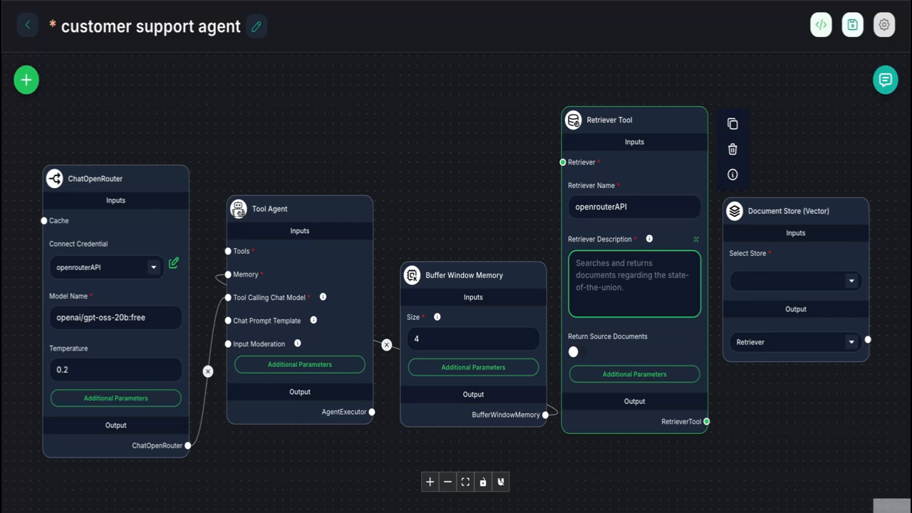
type("e")
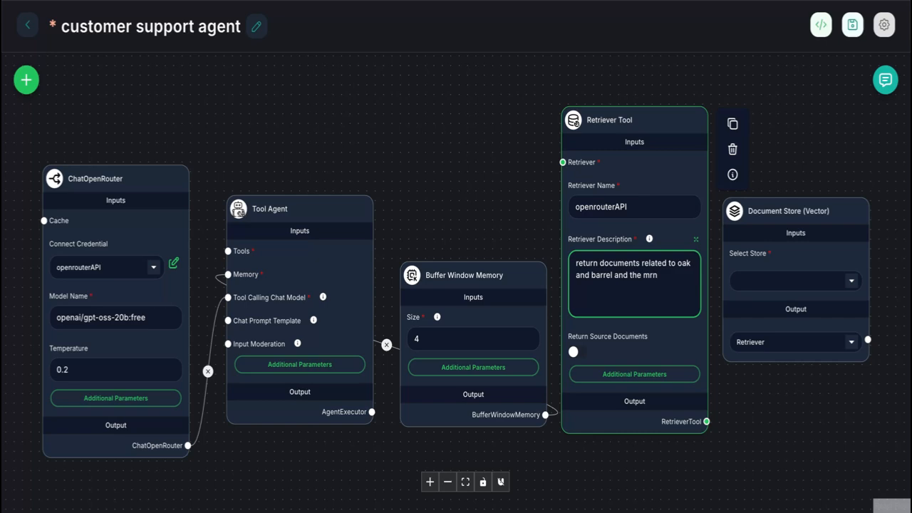
key("BackSpace")
key("BackSpace")
left_click(696, 240)
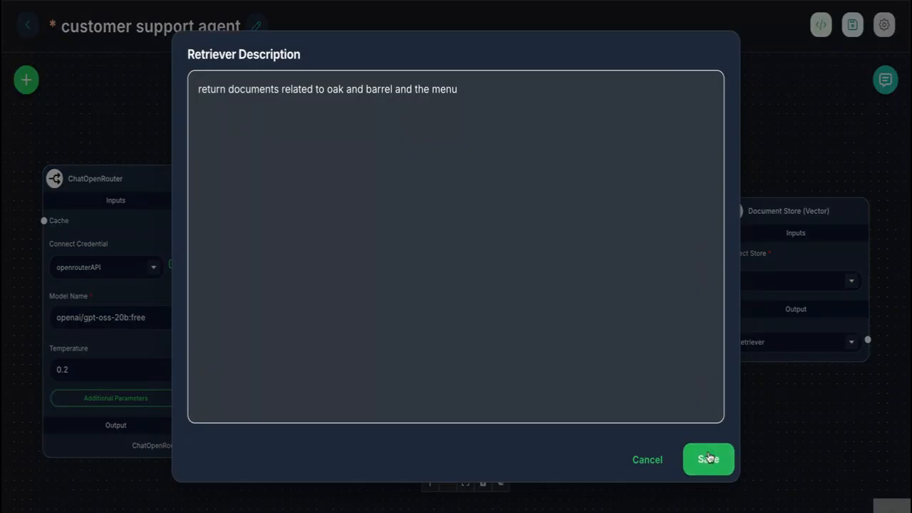
left_click(709, 458)
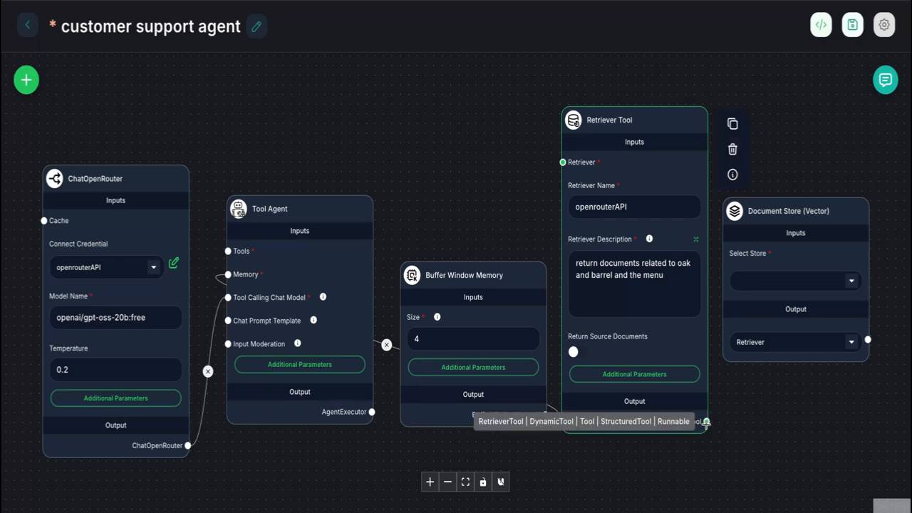
Step: Connect the Retriever Tool to the Tool Agent's Tools input and feed its Retriever input from the Document Store set to "oak and barrels"
left_click_drag(706, 421, 234, 249)
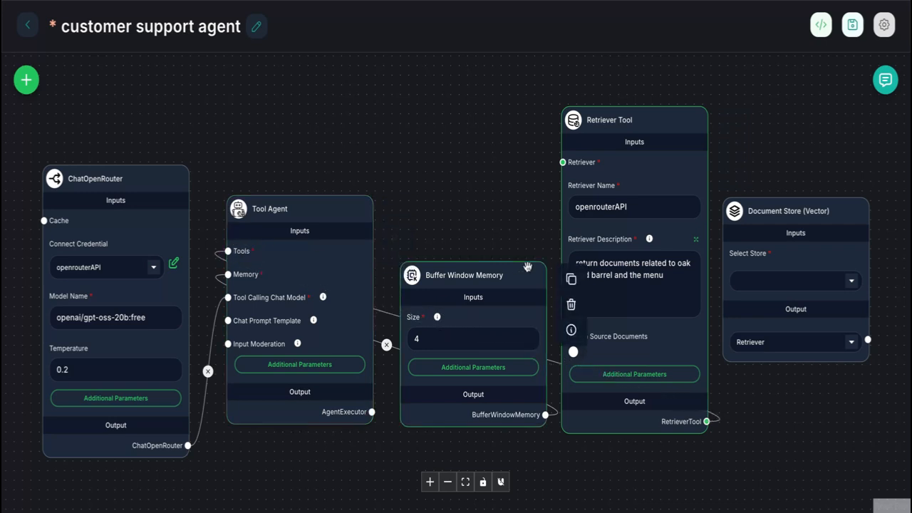
left_click(851, 282)
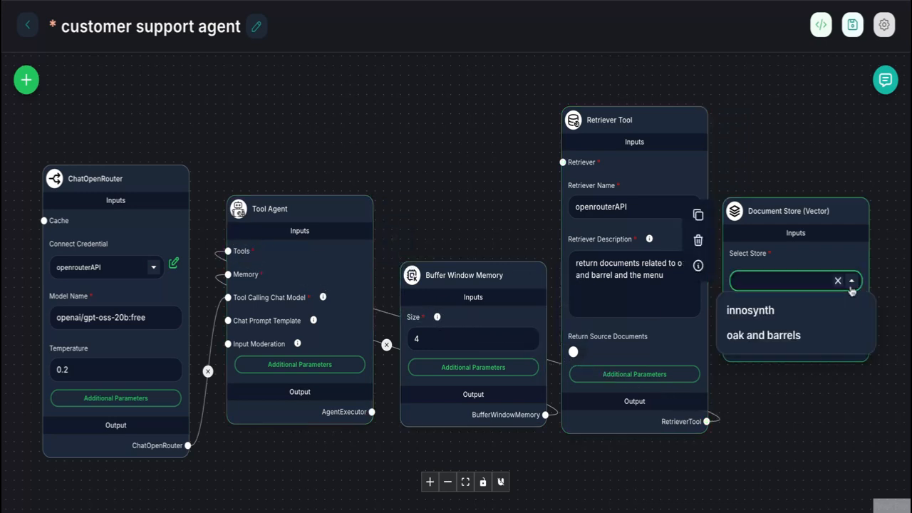
left_click(780, 340)
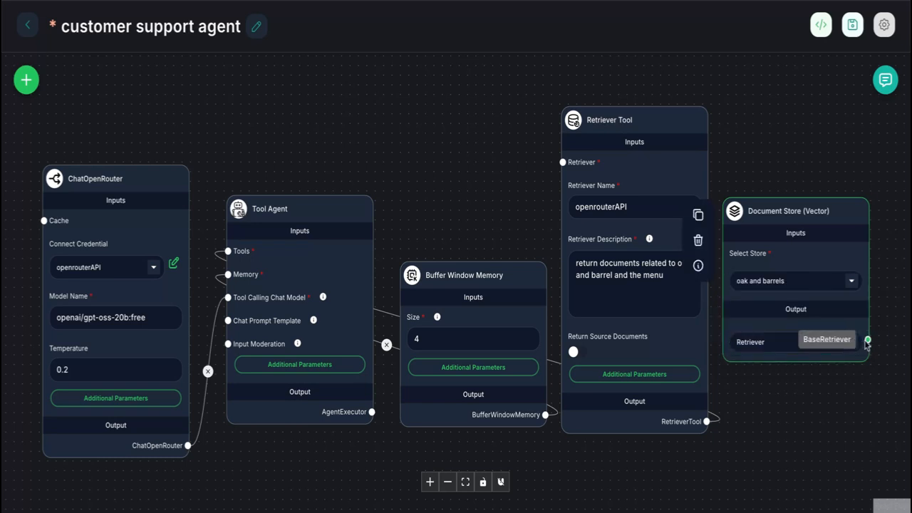
left_click_drag(868, 339, 557, 165)
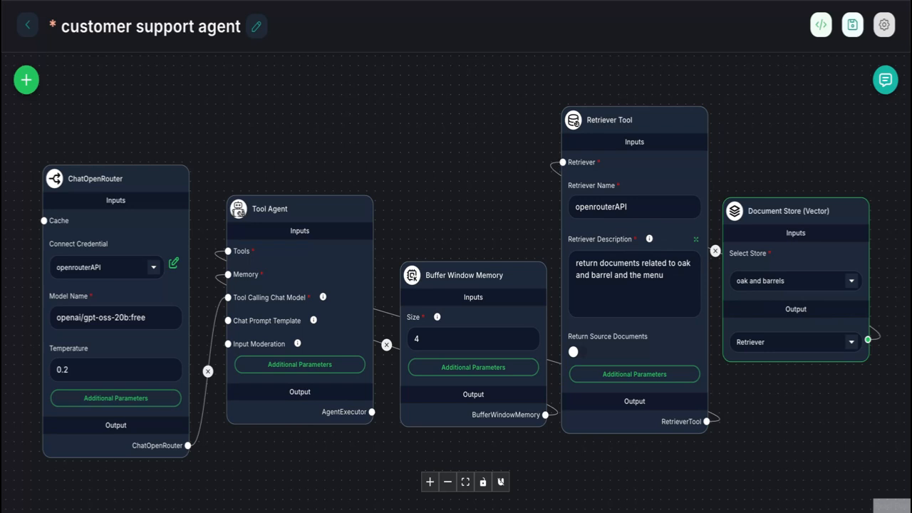
Step: Save the chatflow and ask the agent "list the menu items" in the test chat
left_click(856, 27)
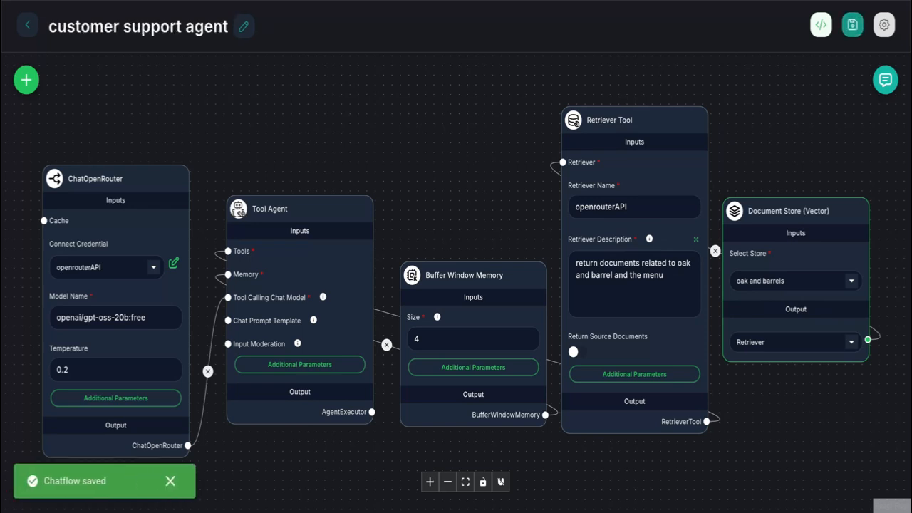
left_click(886, 81)
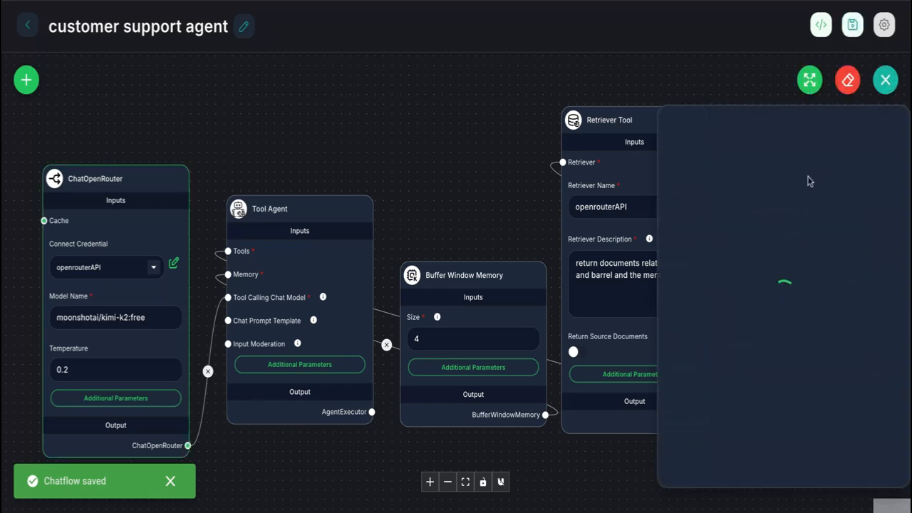
type("I")
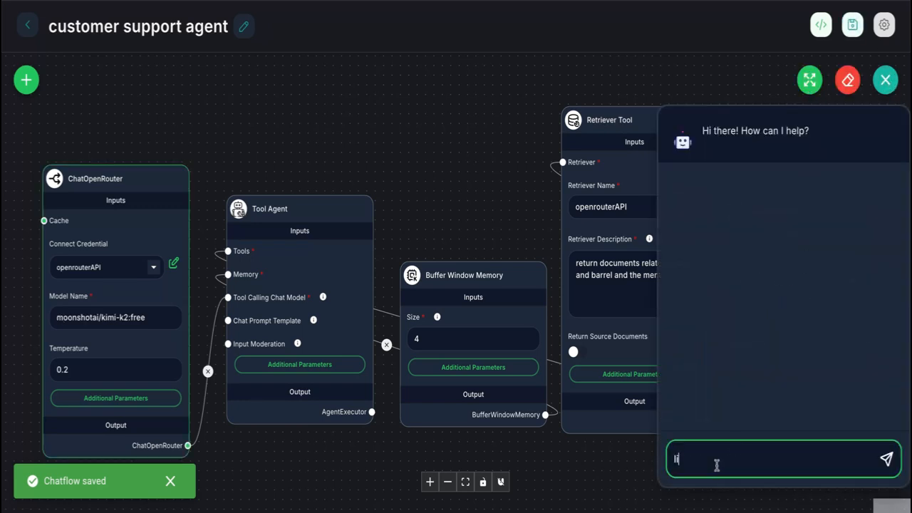
type("ist the ")
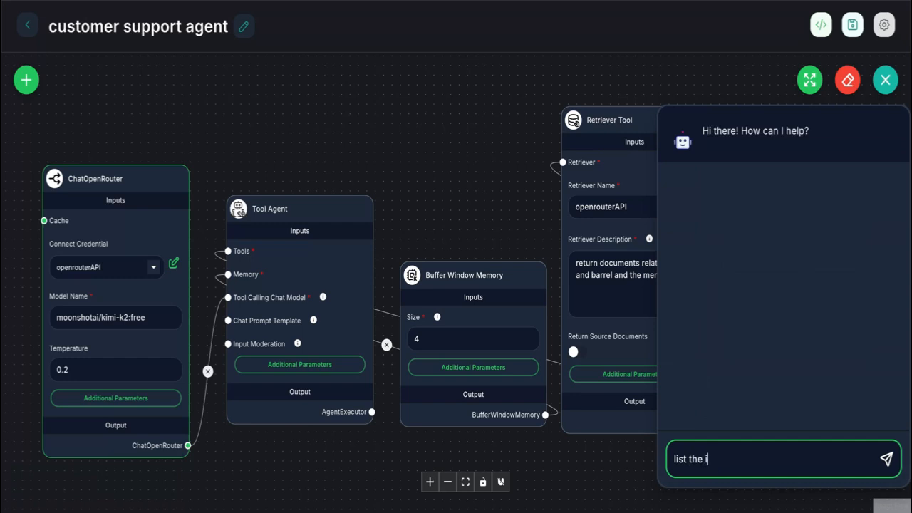
type("menu items")
key("Return")
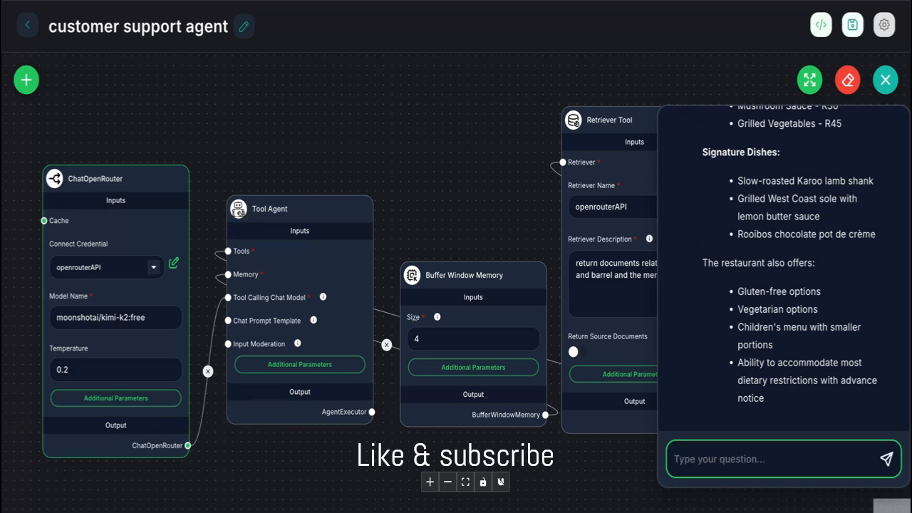
Step: Review the agent's reply about the menu items and inspect the input and output of its openrouterAPI tool call
scroll(762, 305, "up", 2)
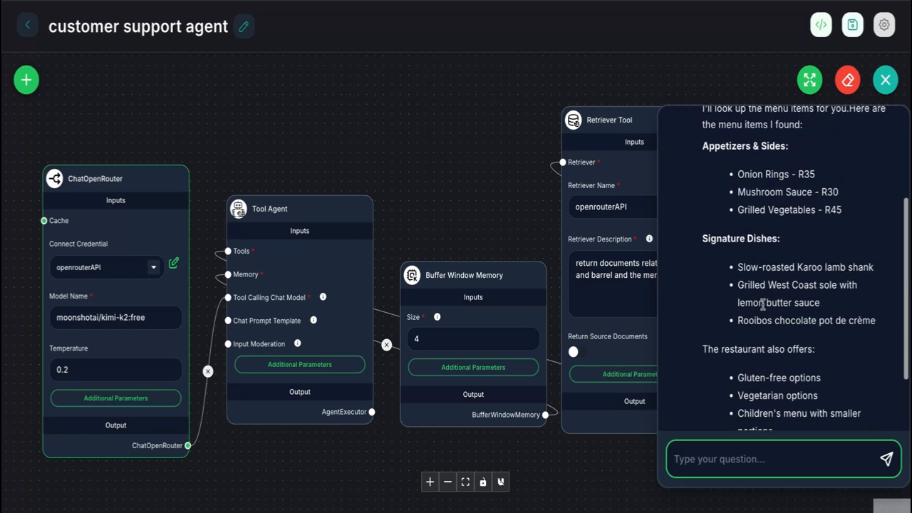
scroll(762, 305, "up", 3)
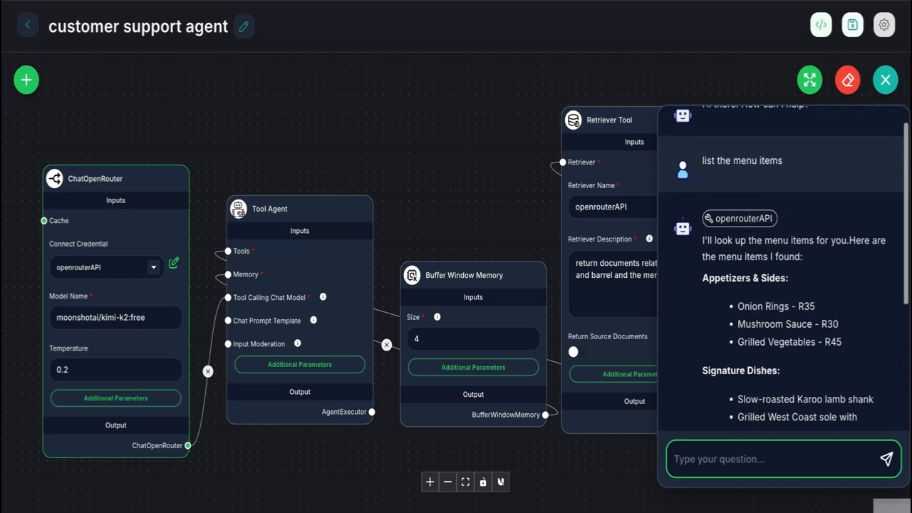
scroll(784, 285, "up", 1)
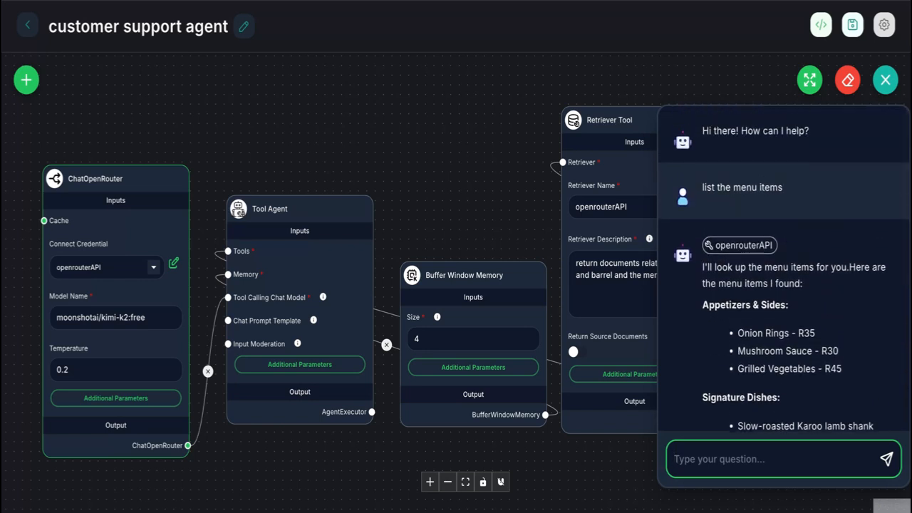
left_click(748, 247)
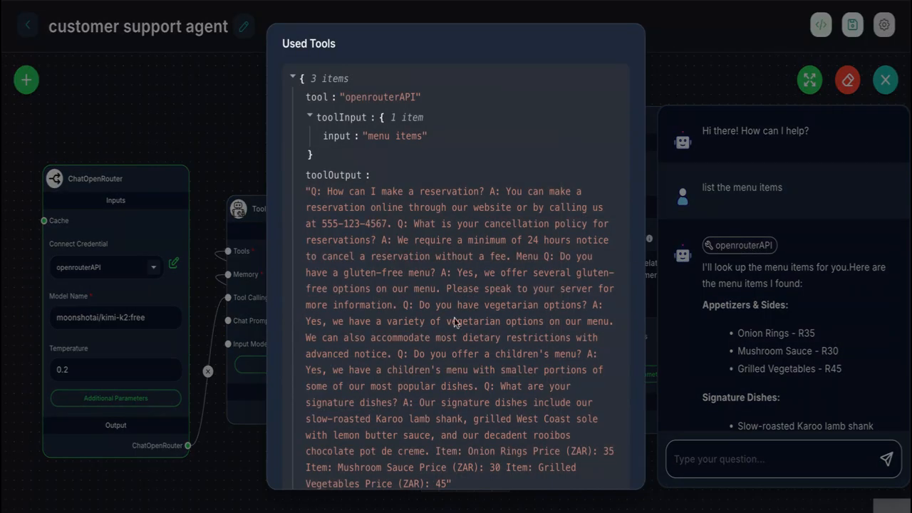
scroll(454, 317, "down", 1)
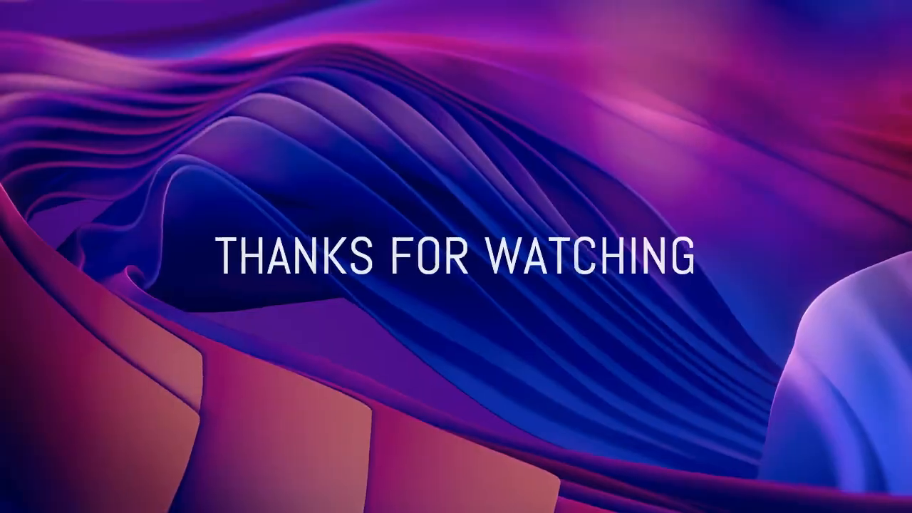